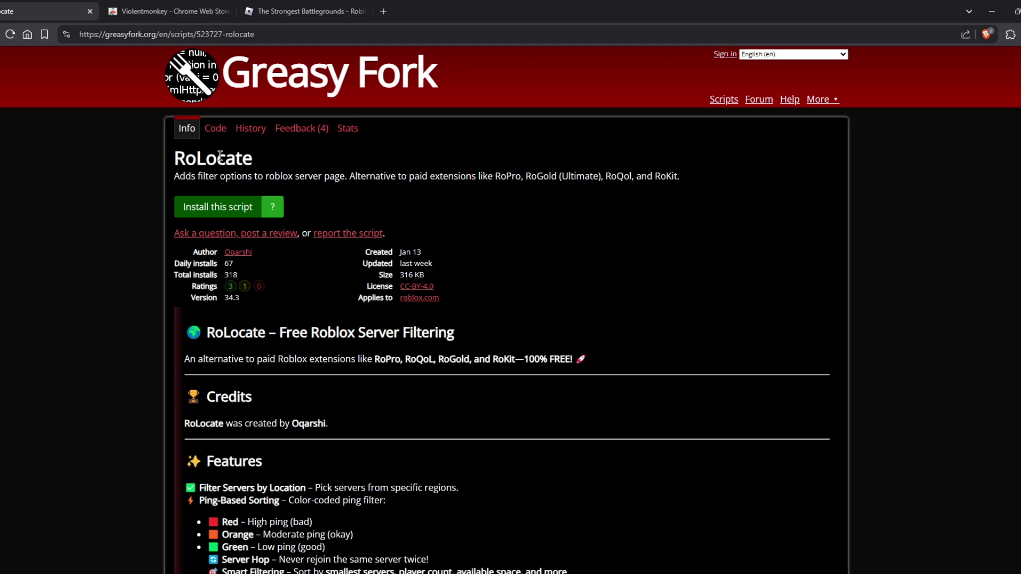
Add the Violentmonkey extension to Brave from the Chrome Web Store and confirm its installation
{"action": "left_click", "coordinate": [164, 10]}
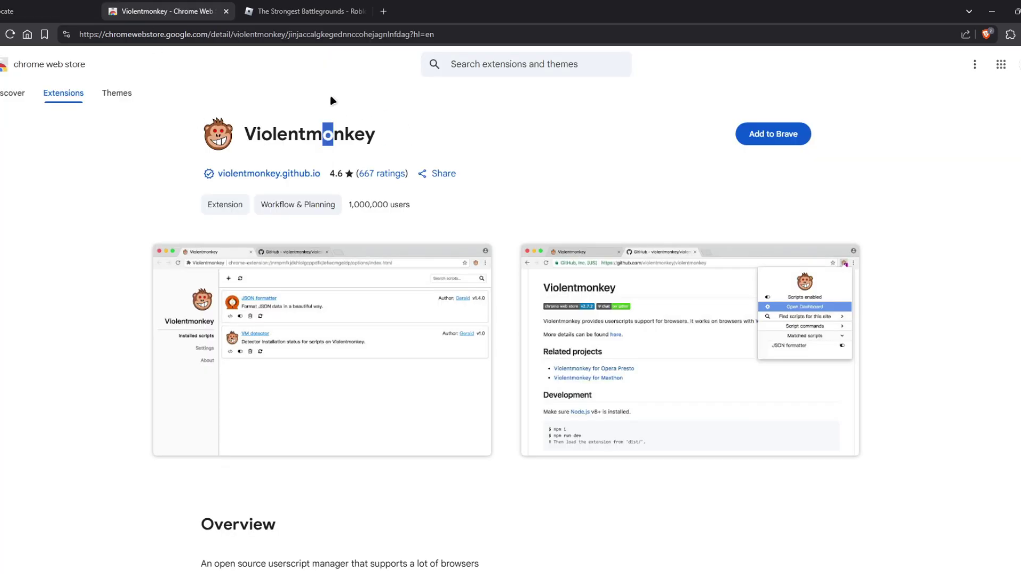
{"action": "left_click", "coordinate": [38, 4]}
{"action": "left_click", "coordinate": [138, 4]}
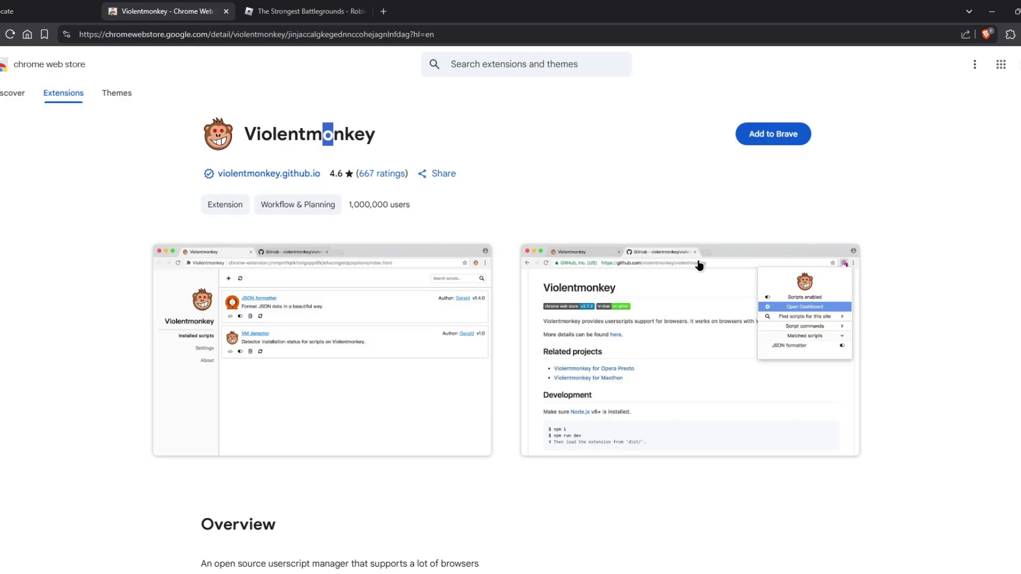
{"action": "left_click", "coordinate": [780, 141]}
{"action": "left_click", "coordinate": [540, 188]}
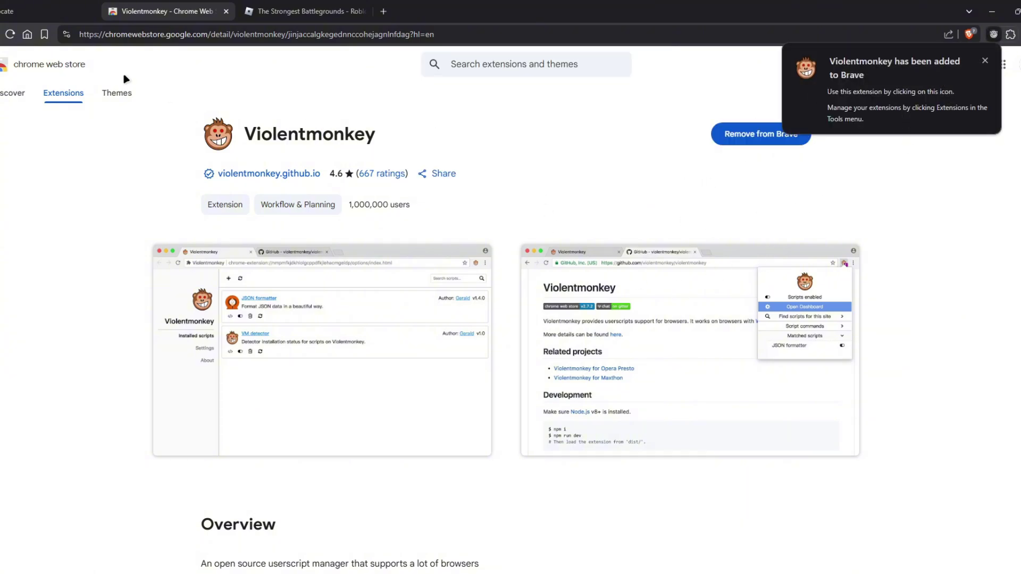
Install the RoLocate script from its Greasy Fork page and close the script installer
{"action": "left_click", "coordinate": [3, 11]}
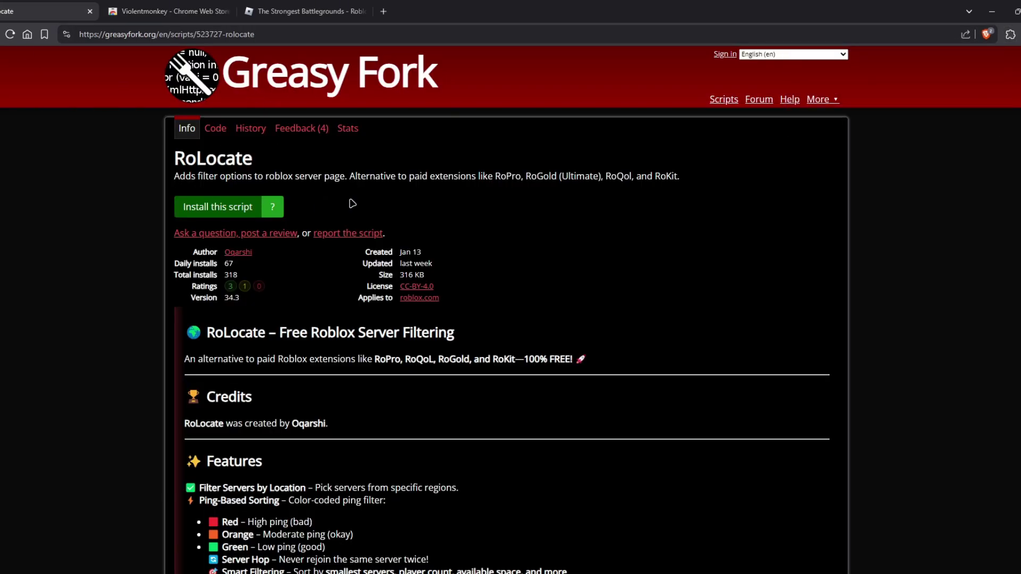
{"action": "left_click", "coordinate": [203, 207]}
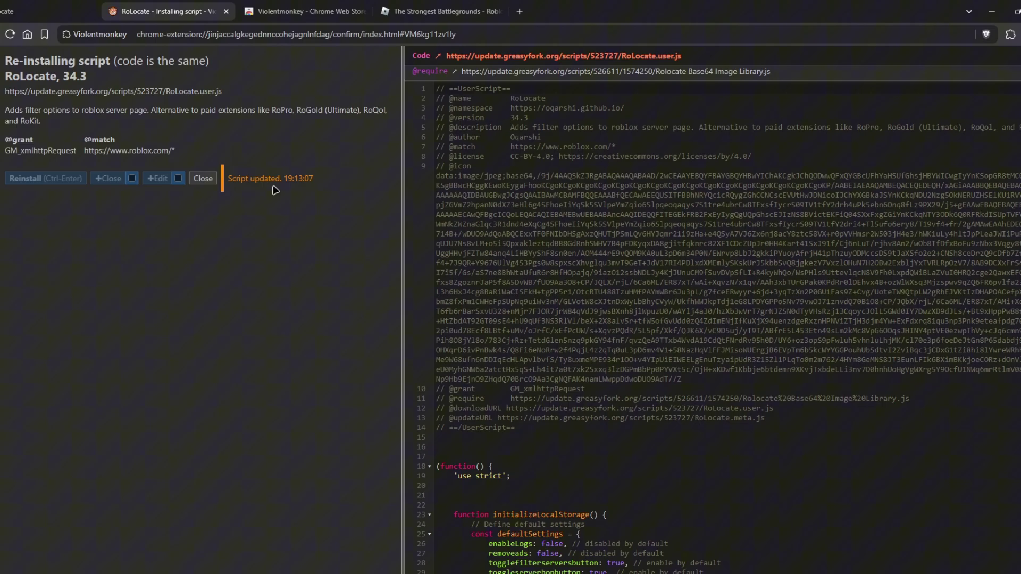
{"action": "left_click", "coordinate": [226, 11]}
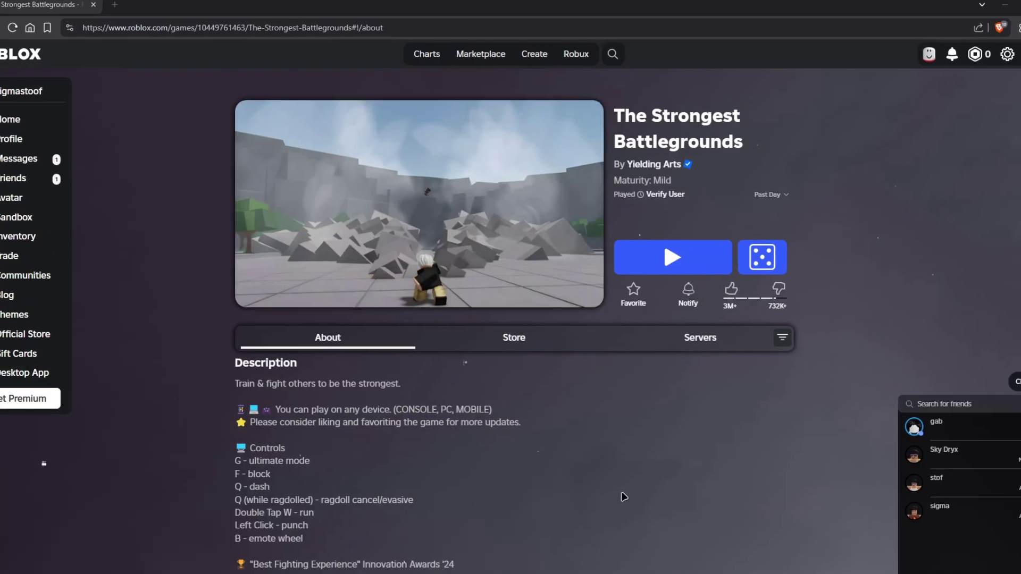
Search Windows for "location" and open the Location privacy settings
{"action": "key", "text": "super"}
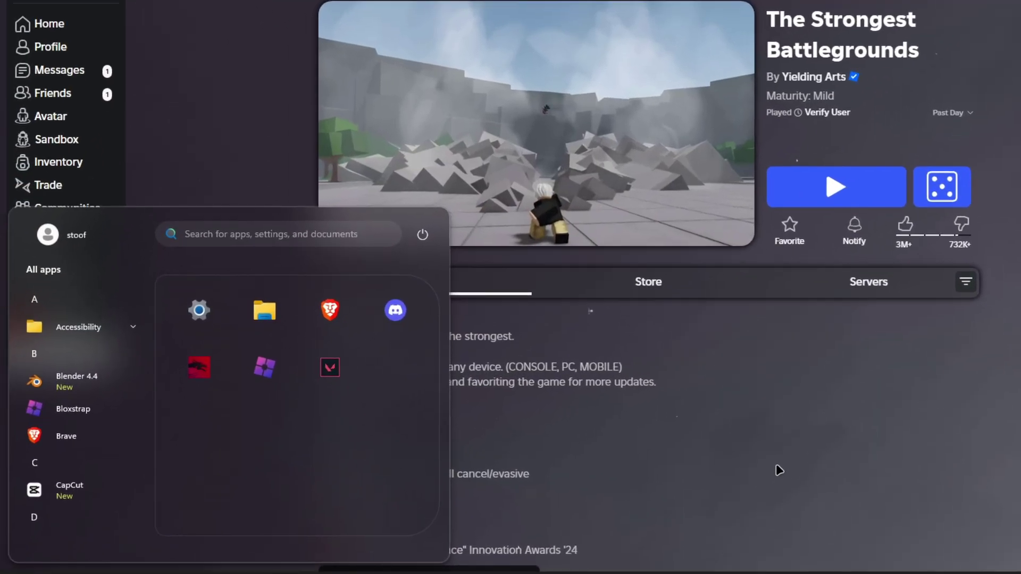
{"action": "type", "text": "location"}
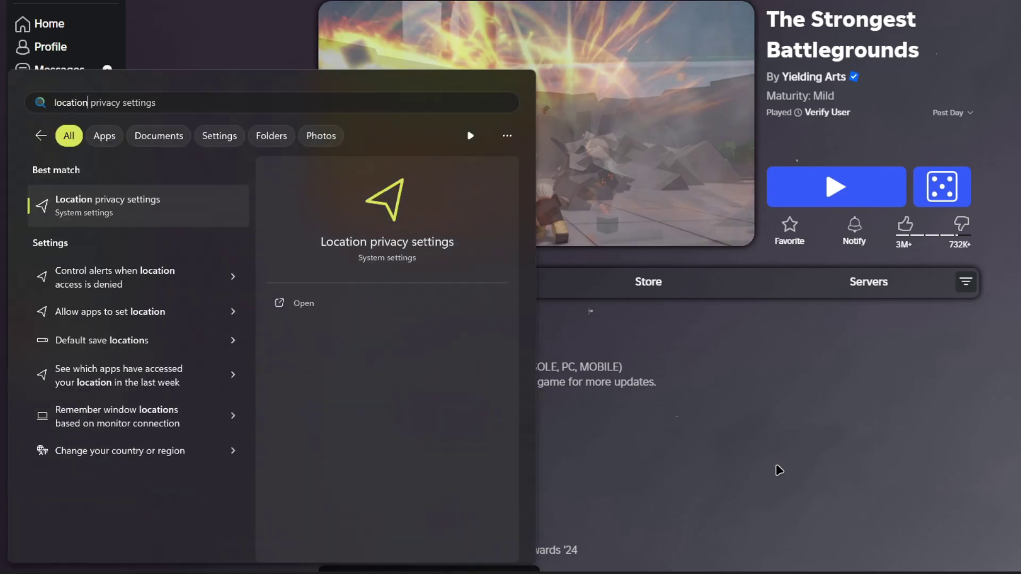
{"action": "key", "text": "Return"}
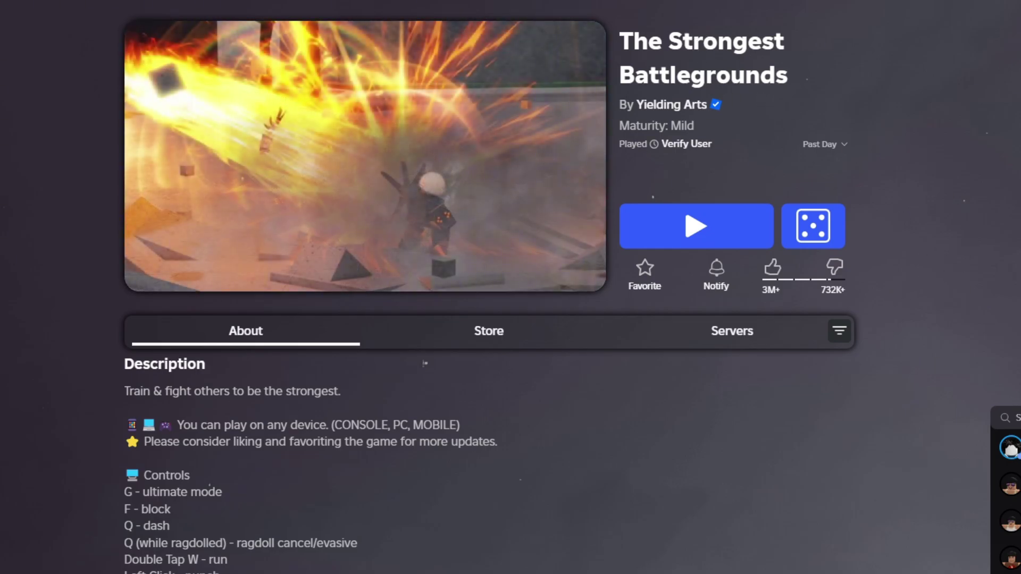
Show the server list of The Strongest Battlegrounds and open the RoLocate filters under Other Servers
{"action": "left_click", "coordinate": [741, 344]}
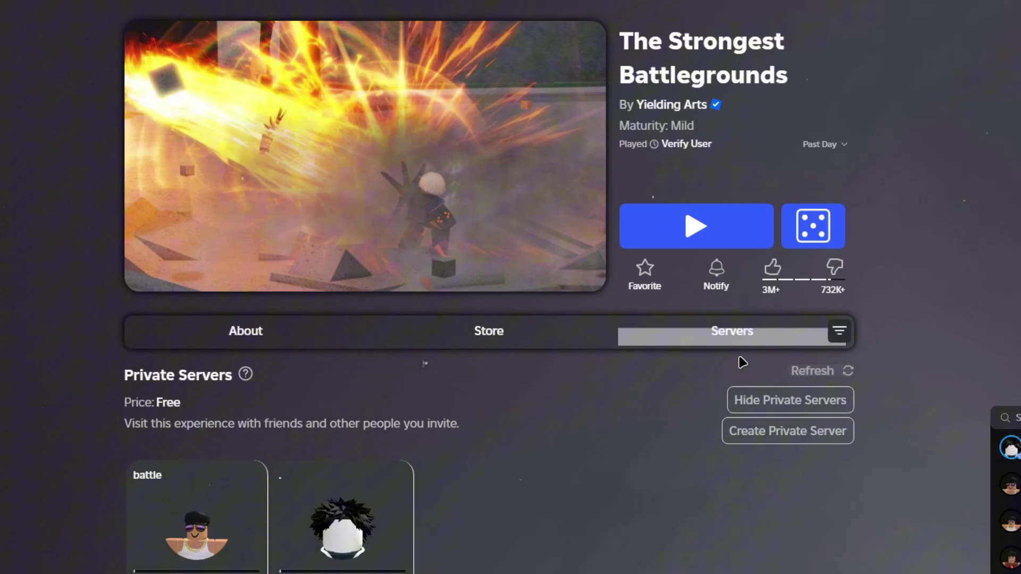
{"action": "scroll", "coordinate": [900, 281], "scroll_direction": "down", "scroll_amount": 15}
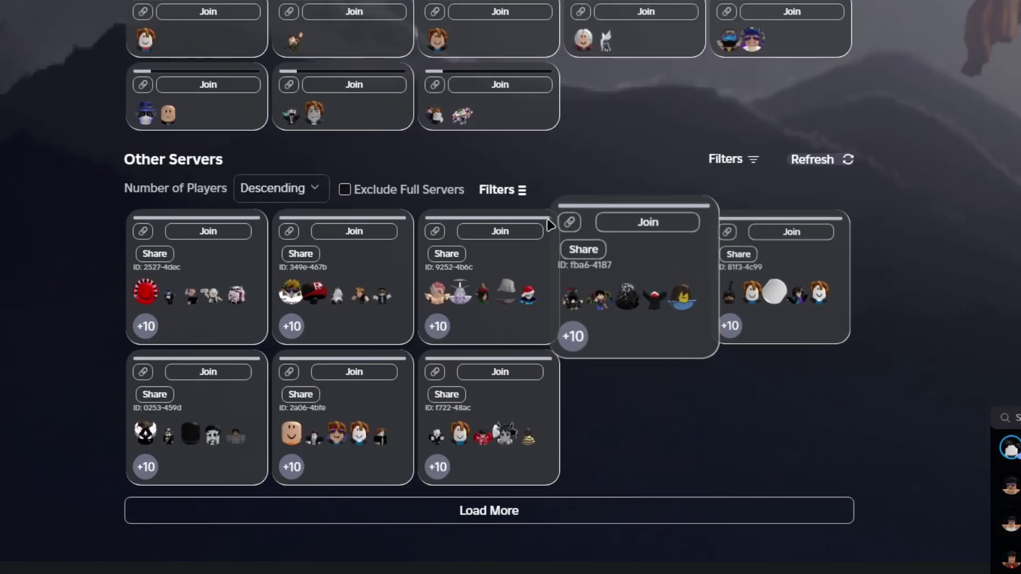
{"action": "left_click", "coordinate": [498, 192]}
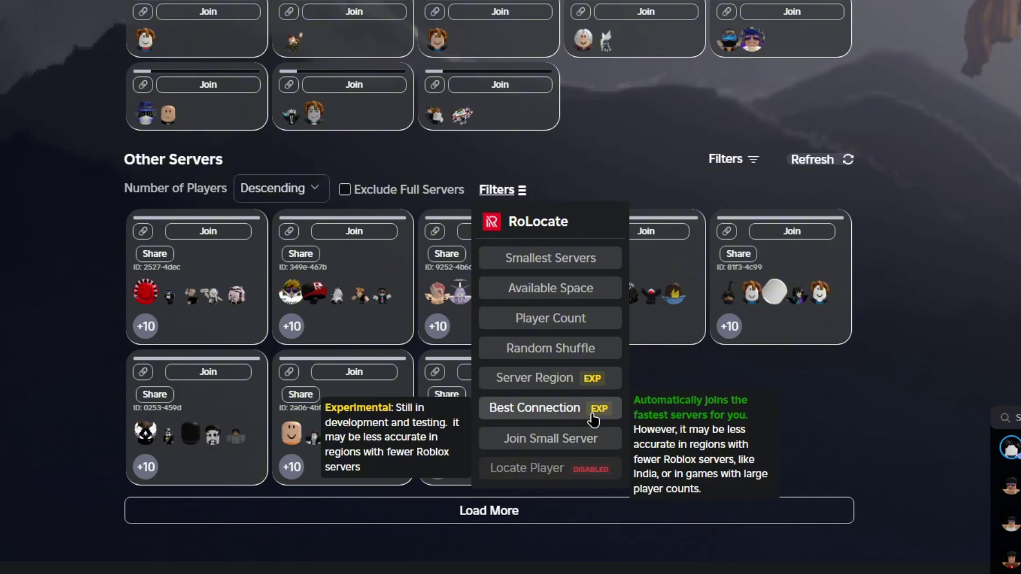
Run RoLocate's Server Region filter with the number of servers to search set to 100
{"action": "left_click", "coordinate": [548, 389]}
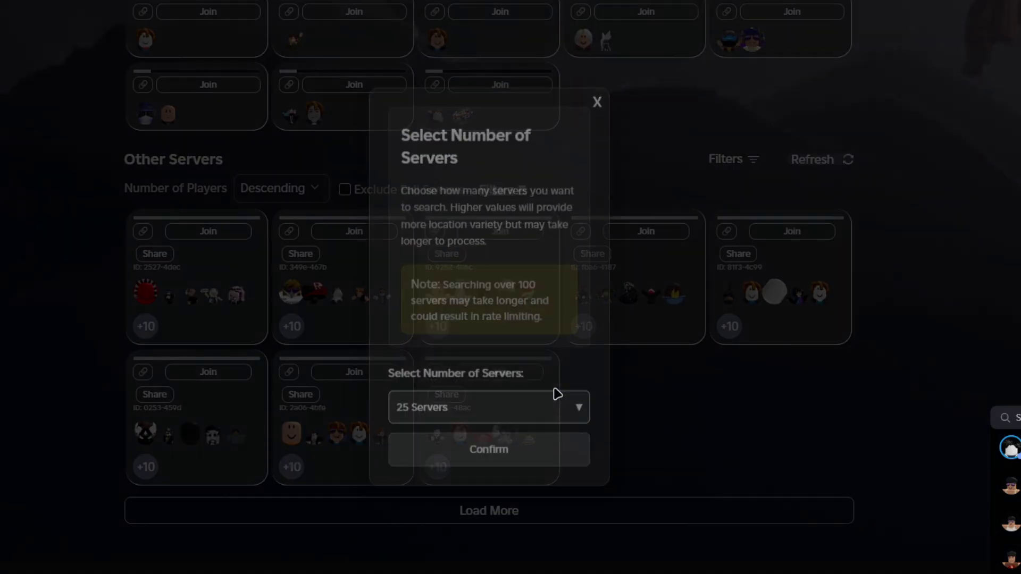
{"action": "left_click", "coordinate": [472, 417]}
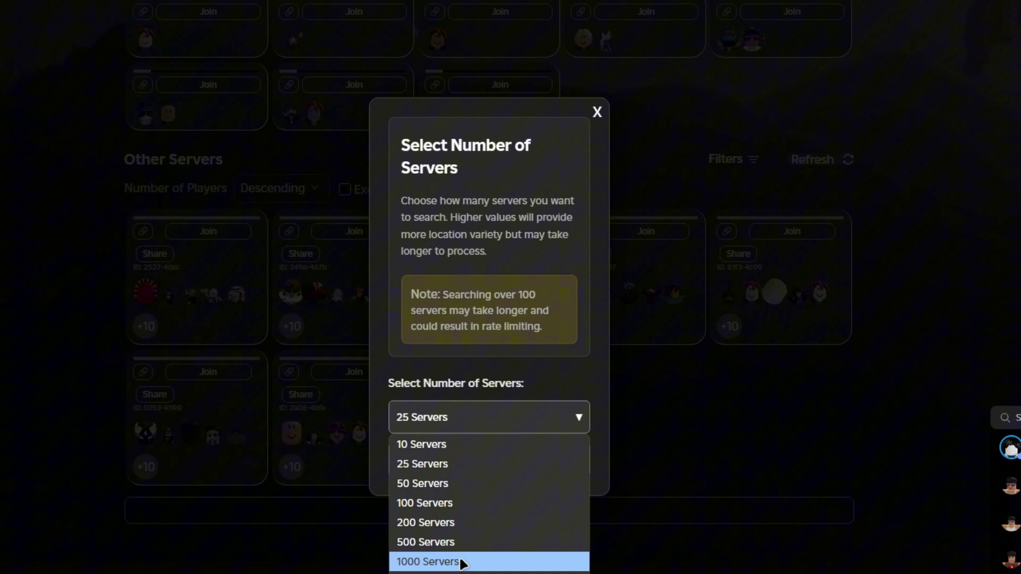
{"action": "left_click", "coordinate": [525, 392]}
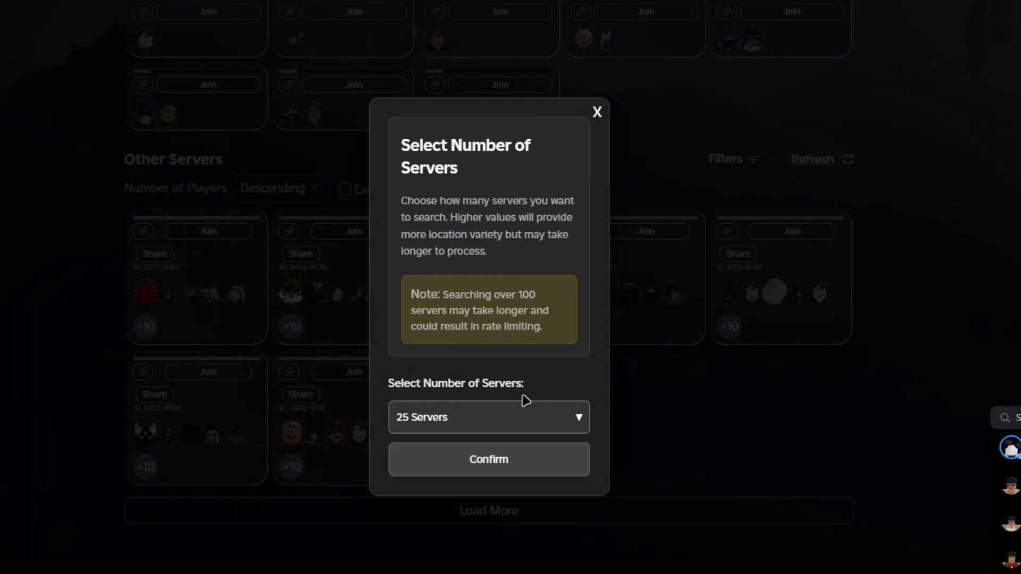
{"action": "left_click", "coordinate": [505, 423]}
{"action": "left_click", "coordinate": [483, 500]}
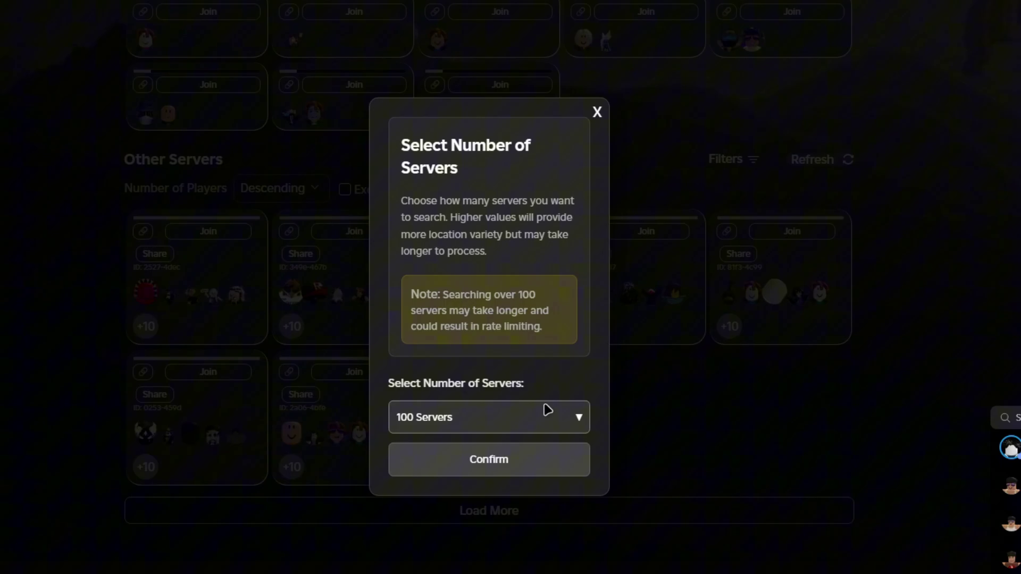
{"action": "left_click", "coordinate": [484, 461]}
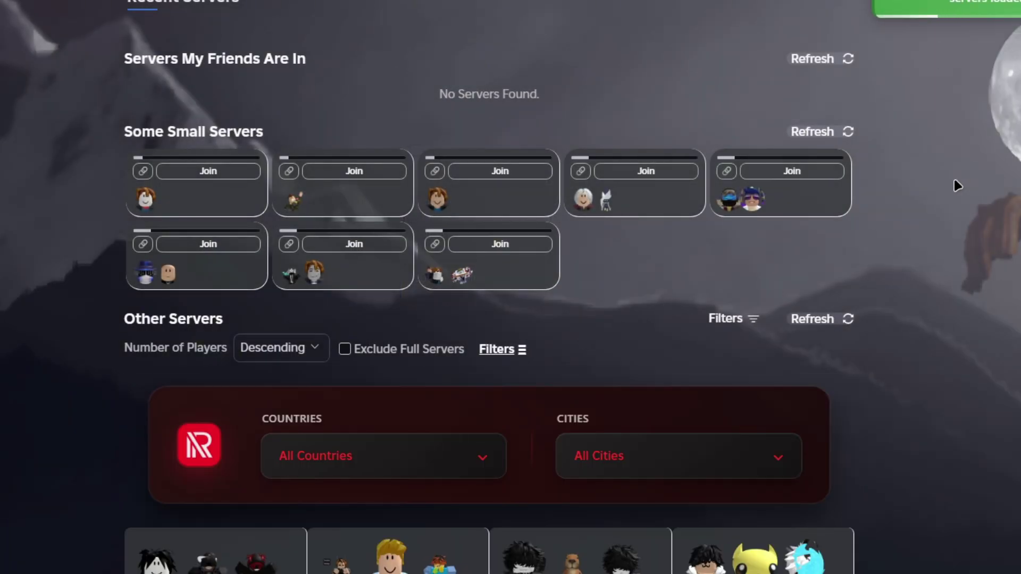
Filter the found servers by the country United States, view the available cities and return to the RoLocate filters
{"action": "scroll", "coordinate": [975, 202], "scroll_direction": "down", "scroll_amount": 1}
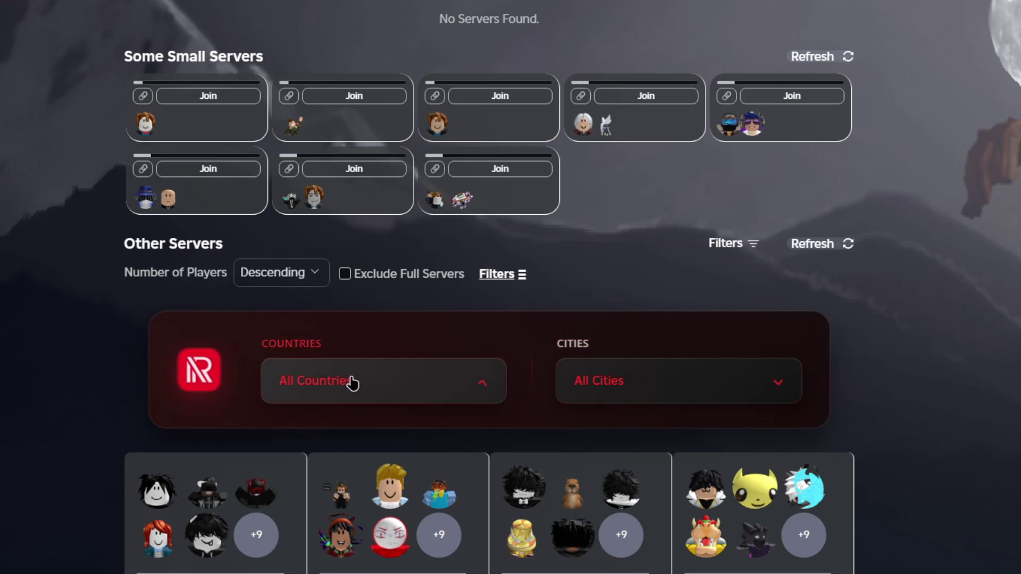
{"action": "scroll", "coordinate": [170, 365], "scroll_direction": "down", "scroll_amount": 2}
{"action": "left_click", "coordinate": [355, 318]}
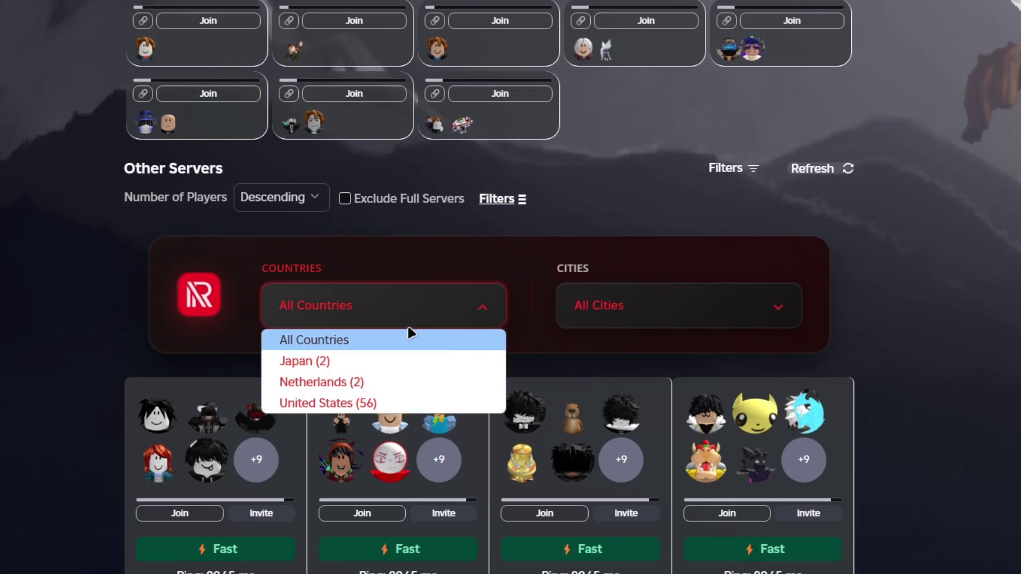
{"action": "left_click", "coordinate": [358, 404]}
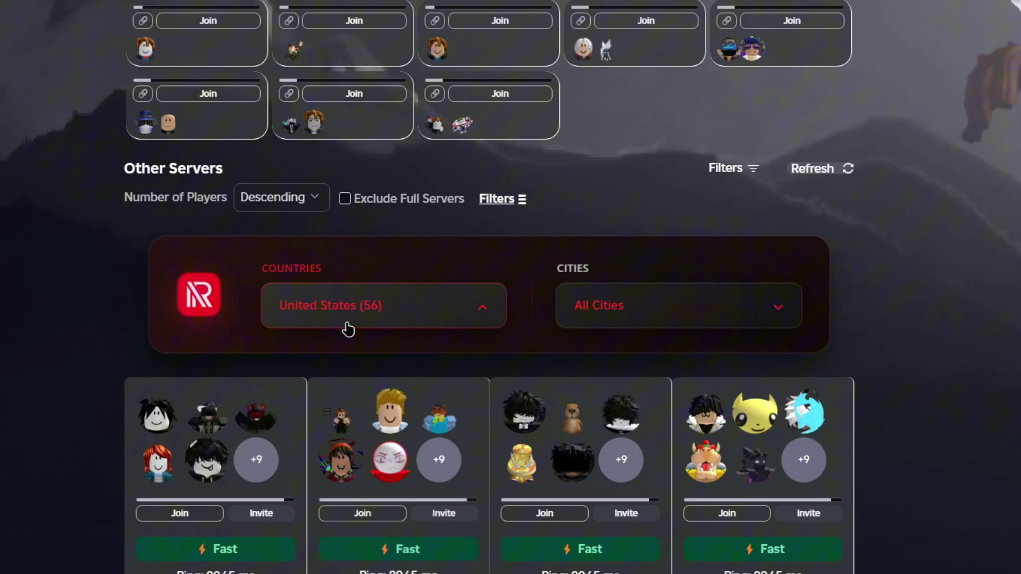
{"action": "left_click", "coordinate": [645, 318]}
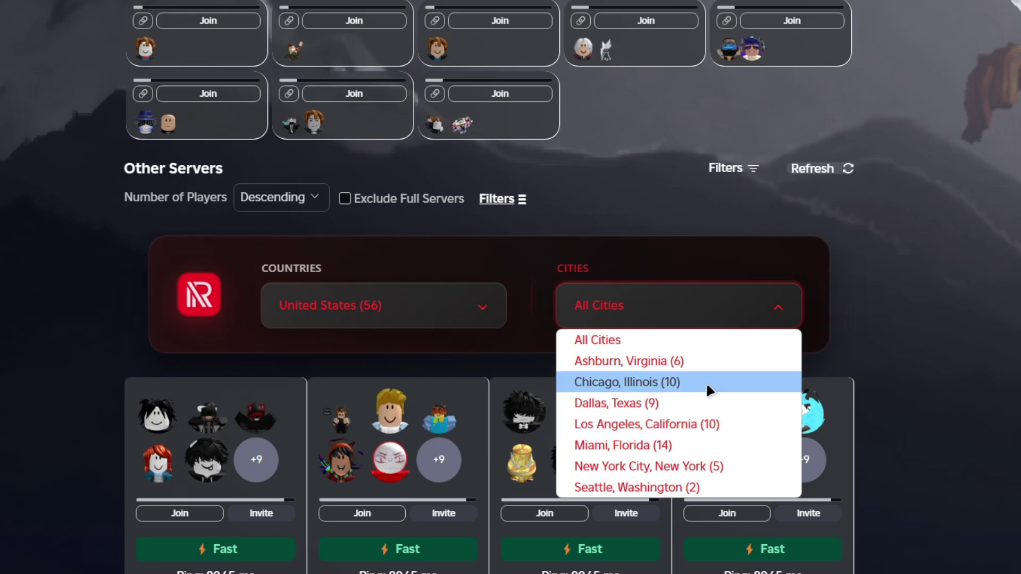
{"action": "left_click", "coordinate": [503, 199]}
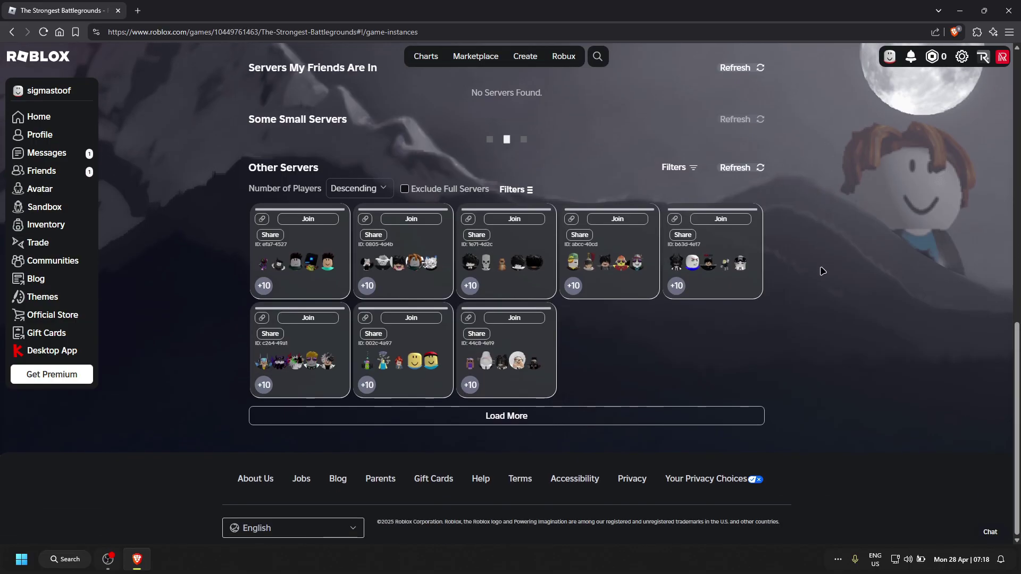
Launch The Strongest Battlegrounds from its game page without choosing a specific server
{"action": "scroll", "coordinate": [820, 271], "scroll_direction": "up", "scroll_amount": 2}
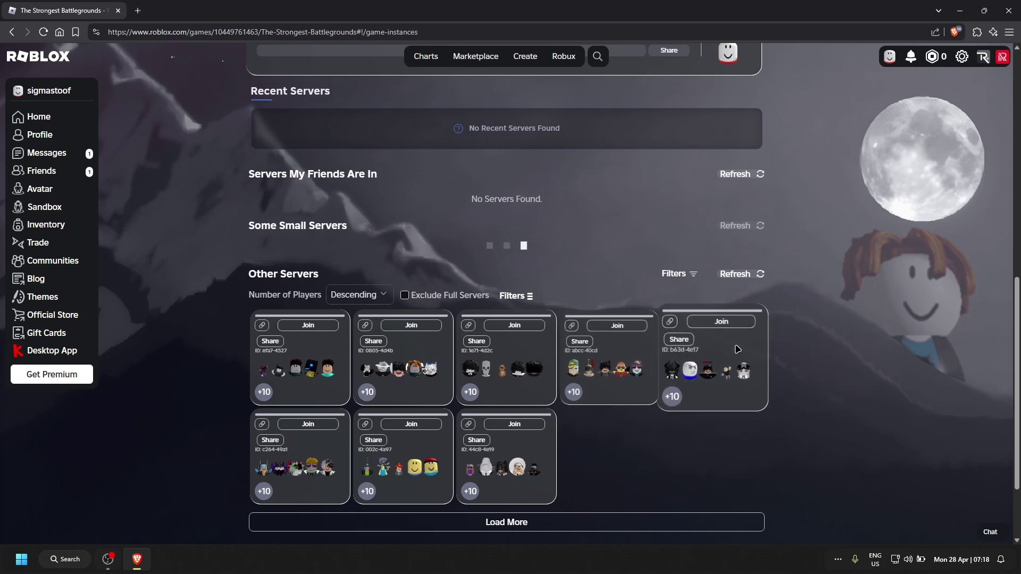
{"action": "scroll", "coordinate": [872, 372], "scroll_direction": "up", "scroll_amount": 10}
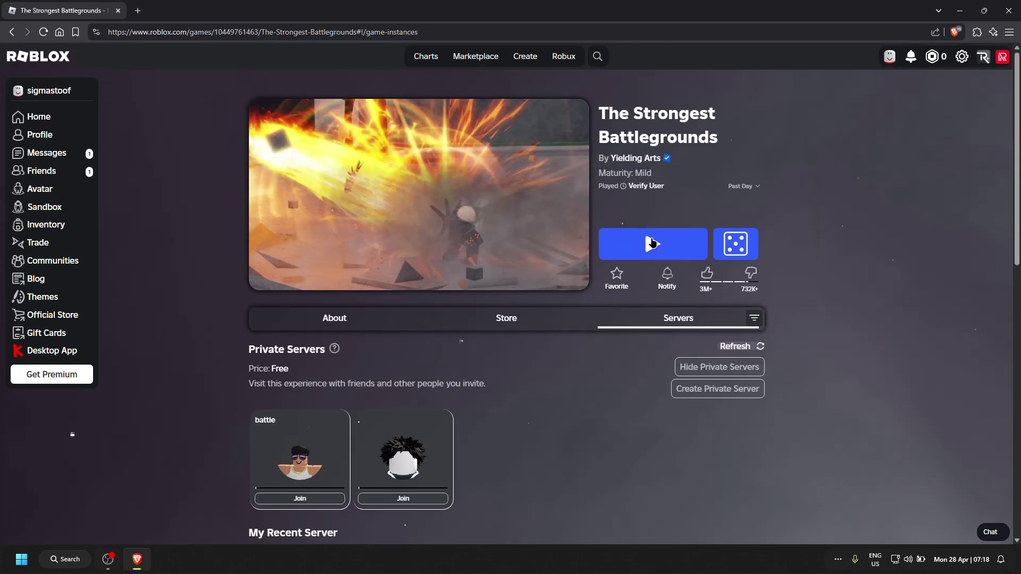
{"action": "left_click", "coordinate": [652, 243]}
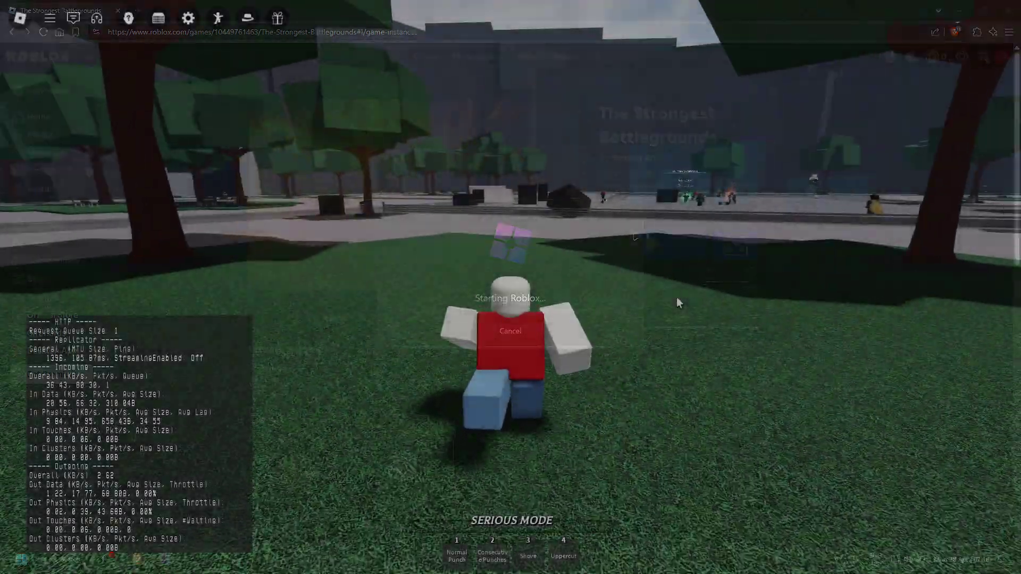
Examine the ping and frame rate in the in-game statistics overlays while walking the character around and turning the camera
{"action": "key", "text": "w"}
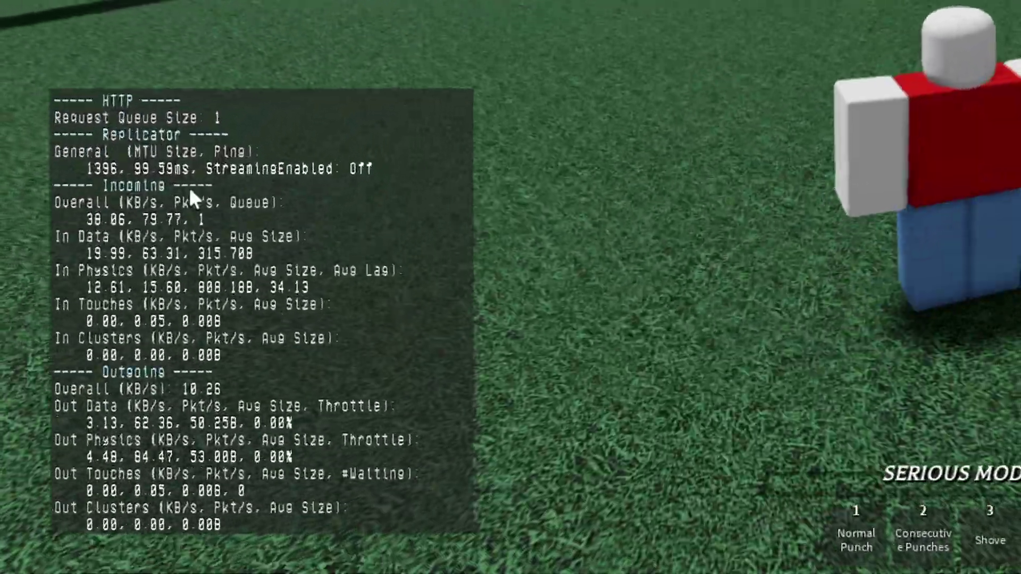
{"action": "key", "text": "w"}
{"action": "key", "text": "shift"}
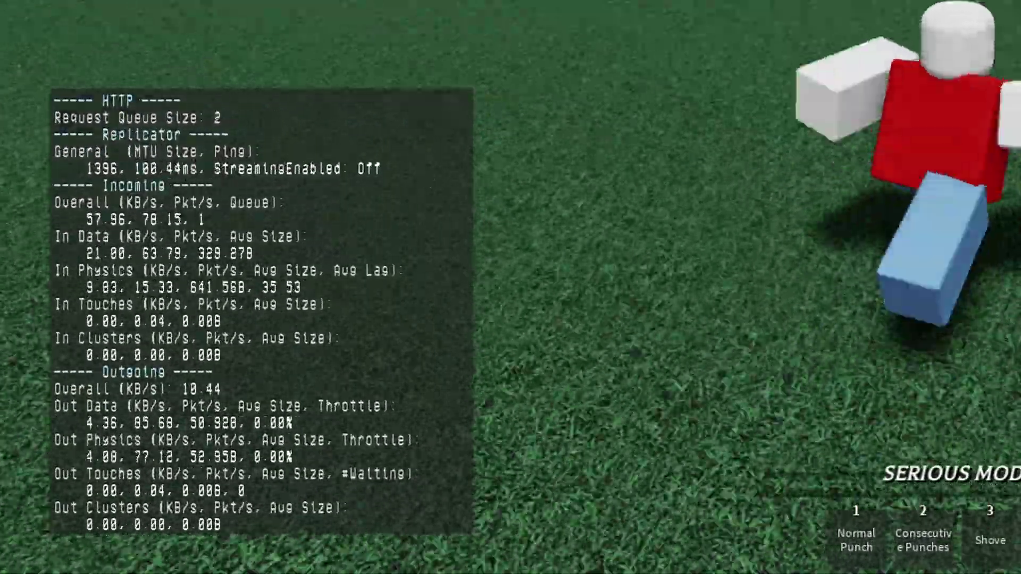
{"action": "key", "text": "shift"}
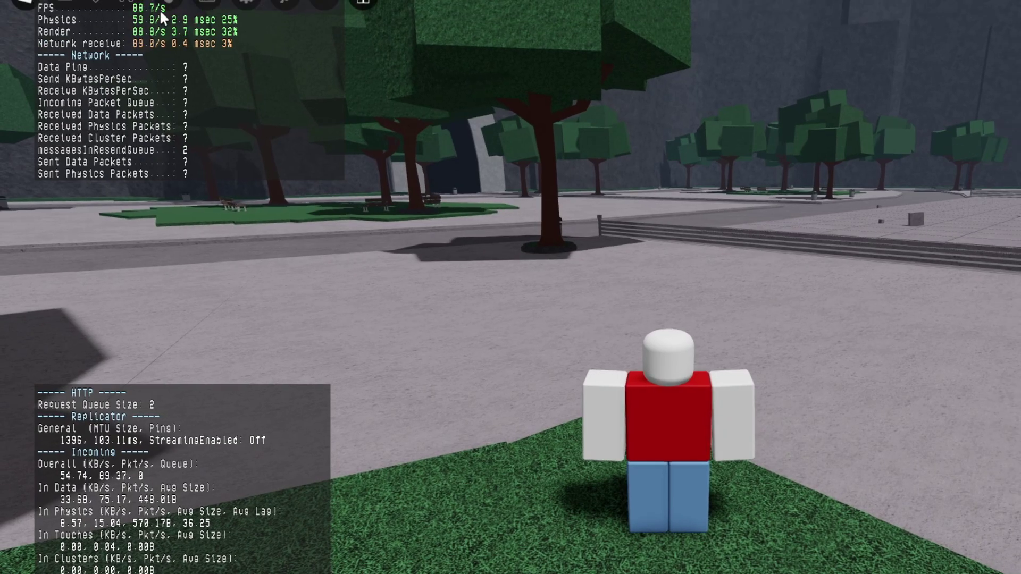
{"action": "right_click", "coordinate": [514, 64]}
{"action": "key", "text": "w"}
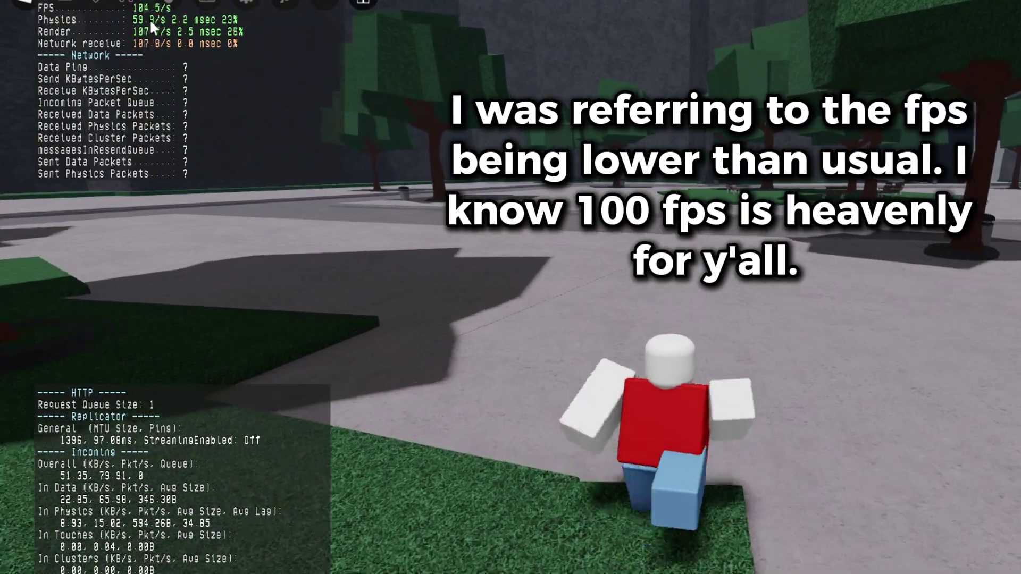
{"action": "right_click", "coordinate": [778, 143]}
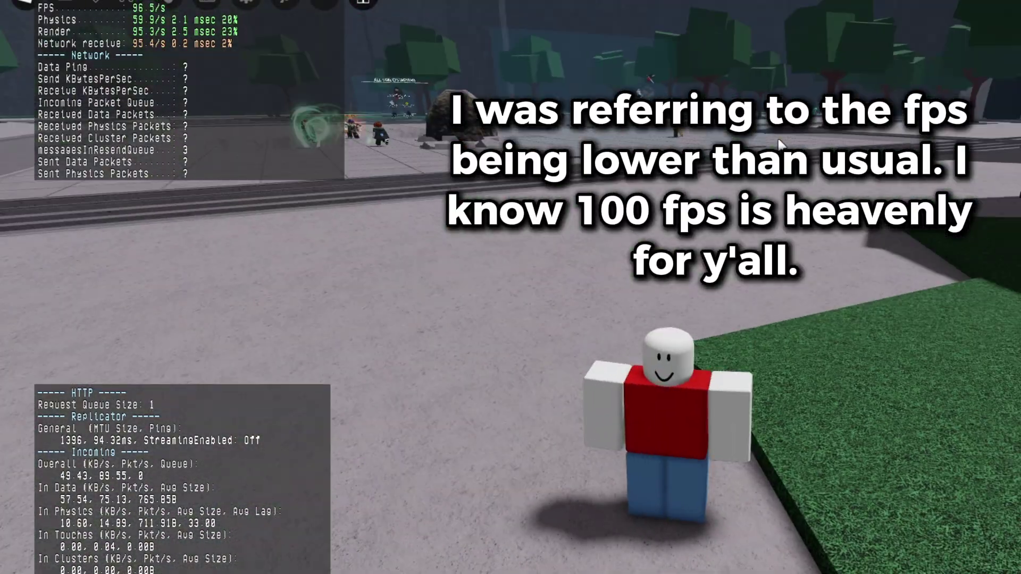
{"action": "key", "text": "w"}
{"action": "right_click", "coordinate": [748, 433]}
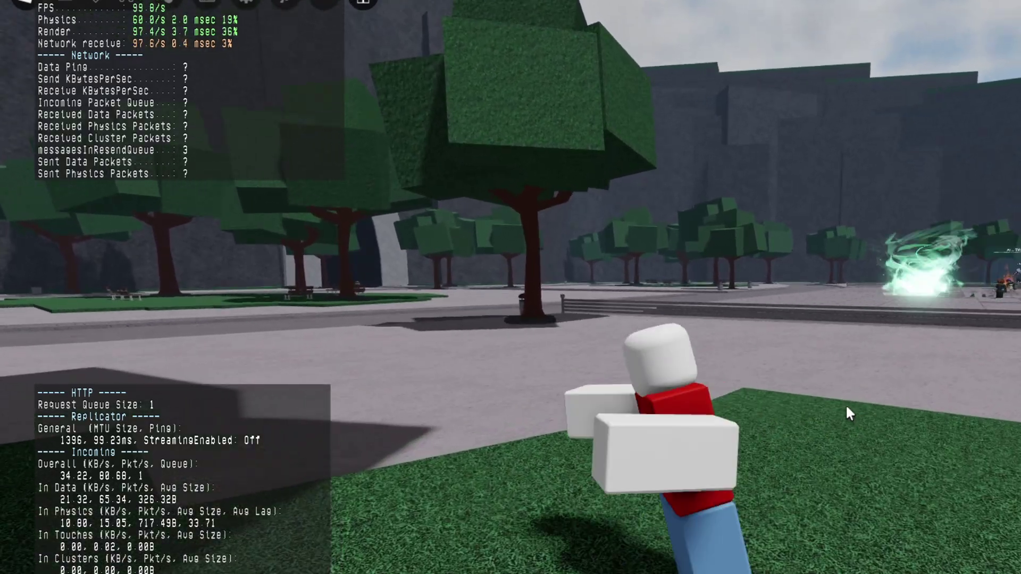
{"action": "key", "text": "w"}
{"action": "right_click", "coordinate": [847, 409]}
{"action": "right_click", "coordinate": [861, 412]}
{"action": "key", "text": "w"}
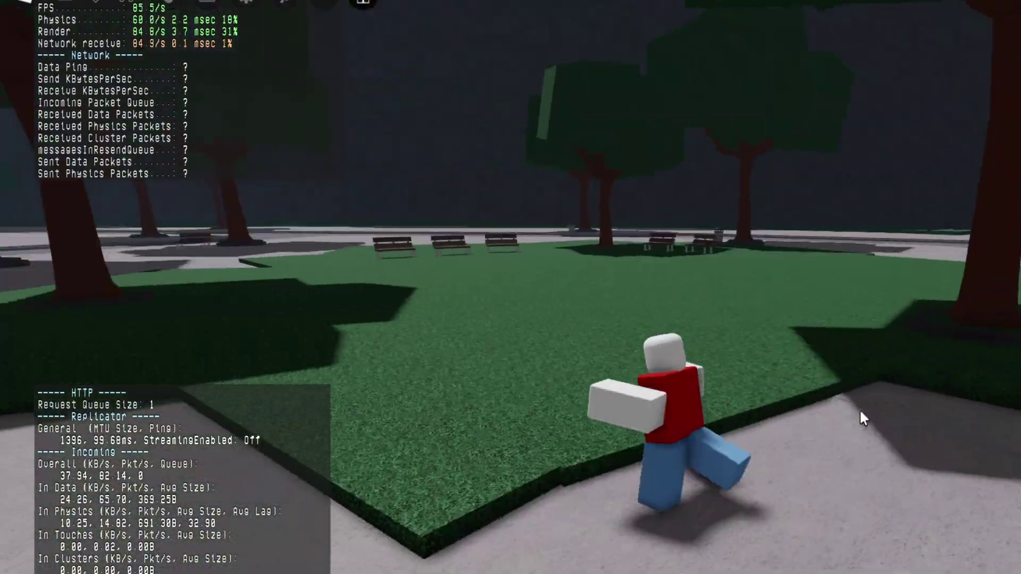
{"action": "key", "text": "s"}
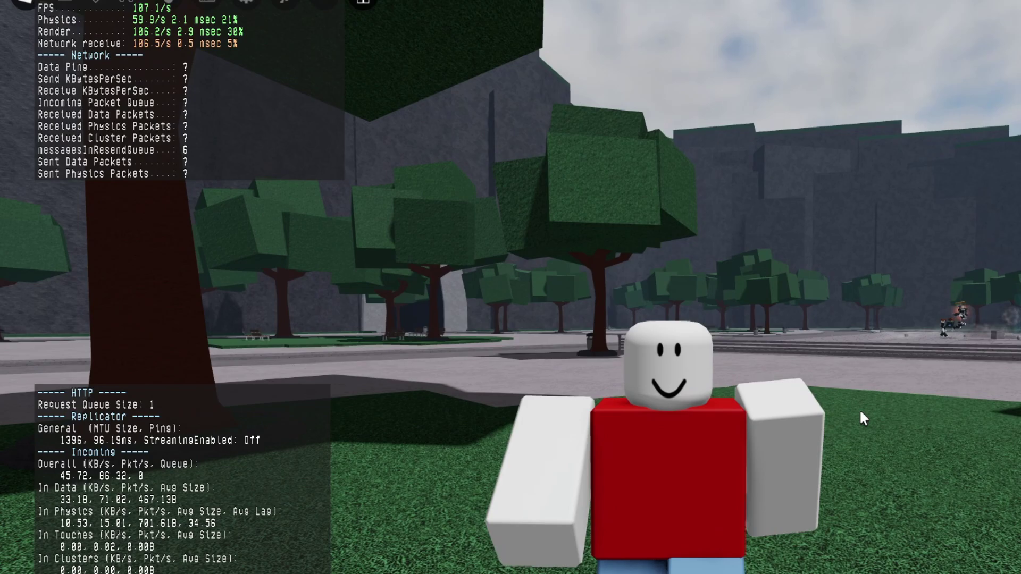
{"action": "key", "text": "w"}
{"action": "key", "text": "s"}
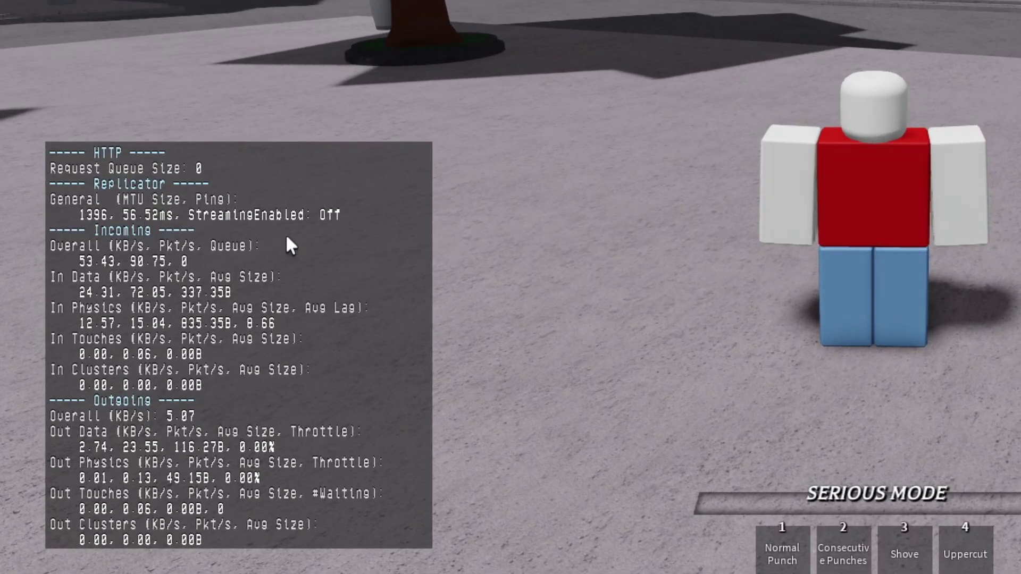
{"action": "key", "text": "shift"}
{"action": "key", "text": "shift"}
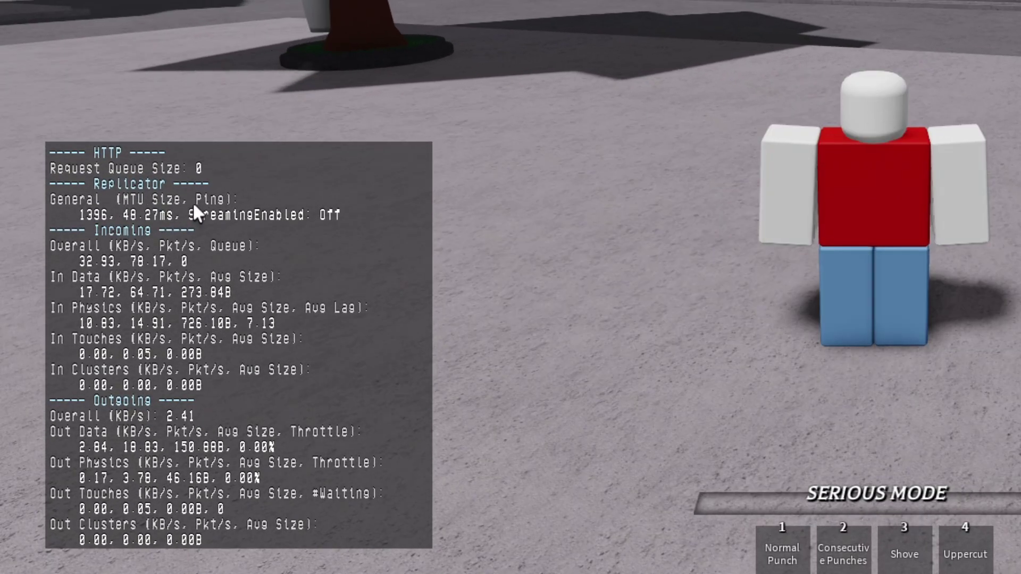
Check the ping in the replicator statistics while walking the character, and hide the Network section of the performance summary overlay
{"action": "key", "text": "w"}
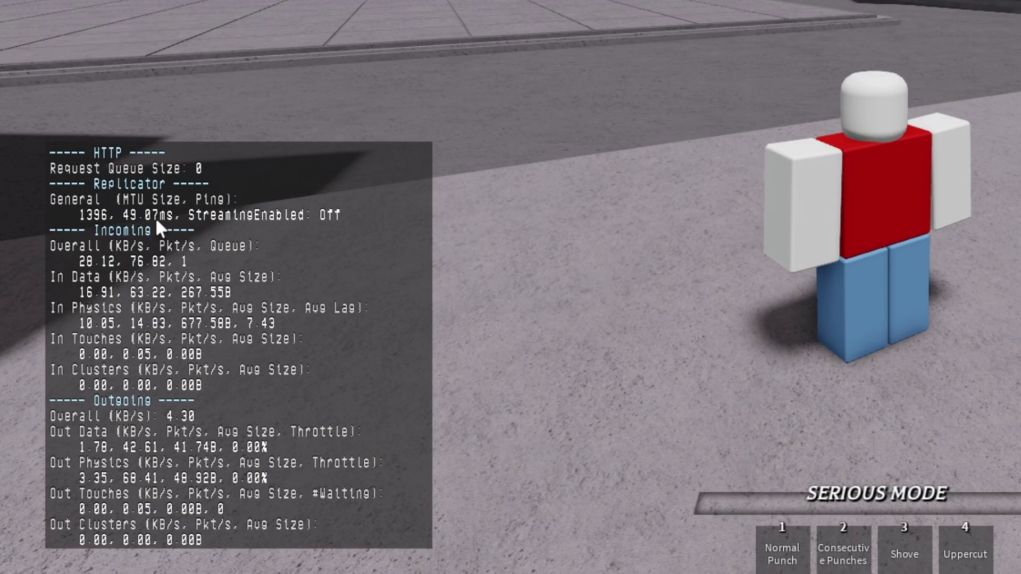
{"action": "key", "text": "w"}
{"action": "key", "text": "a"}
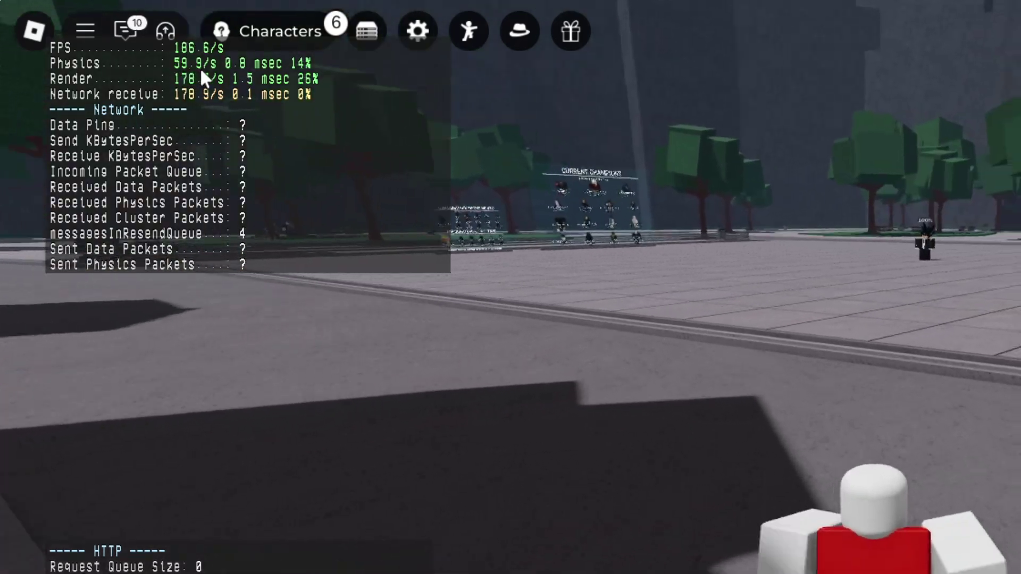
{"action": "key", "text": "shift+F3"}
{"action": "key", "text": "d"}
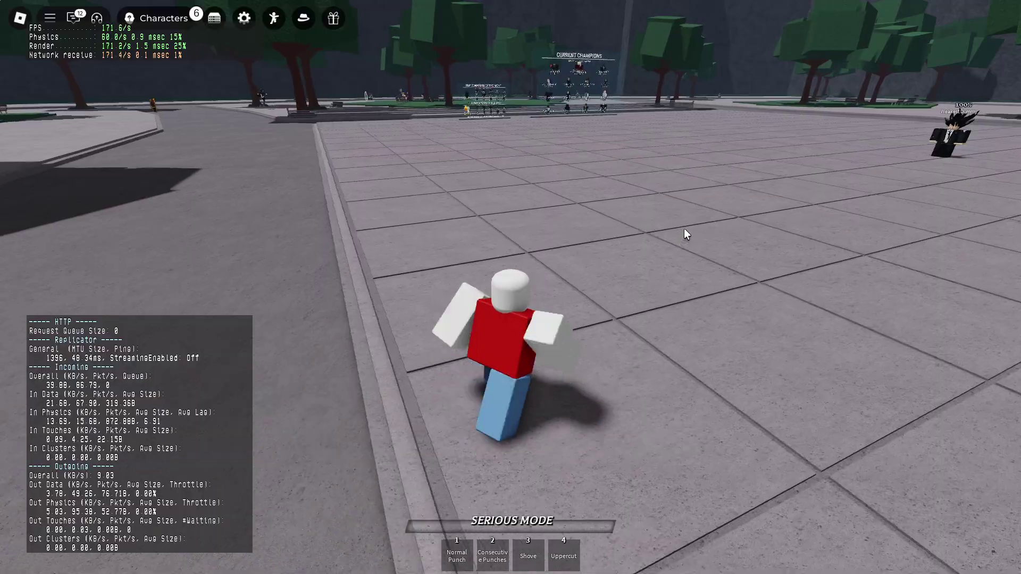
Run up to the Weakest Dummy with shift lock on, dash into it and attack it with several punches and a jump hit
{"action": "key", "text": "w"}
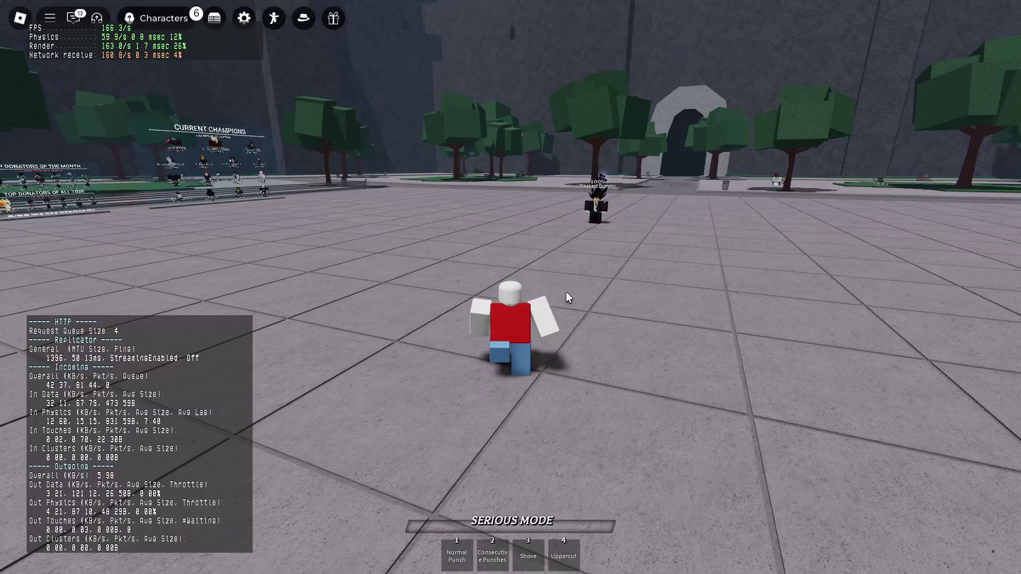
{"action": "key", "text": "shift"}
{"action": "key", "text": "shift"}
{"action": "key", "text": "shift"}
{"action": "key", "text": "q"}
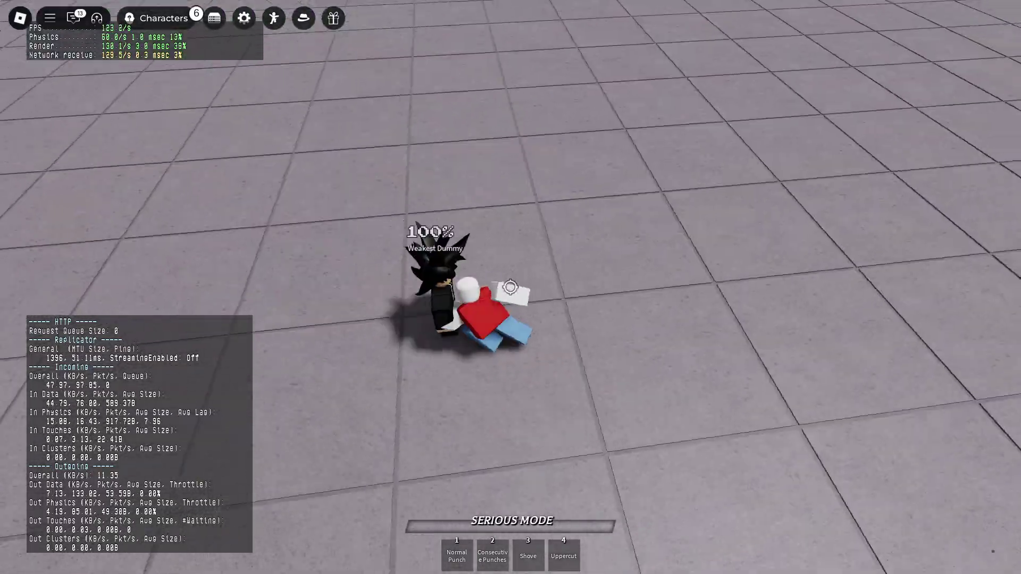
{"action": "left_click", "coordinate": [510, 287]}
{"action": "left_click", "coordinate": [511, 287]}
{"action": "left_click", "coordinate": [510, 287]}
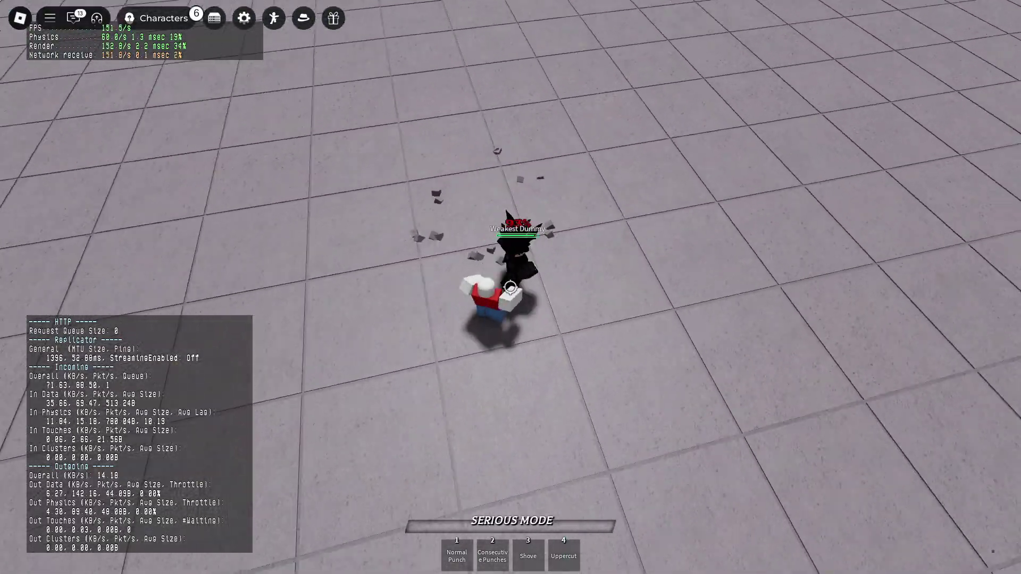
{"action": "key", "text": "space"}
{"action": "left_click", "coordinate": [511, 287]}
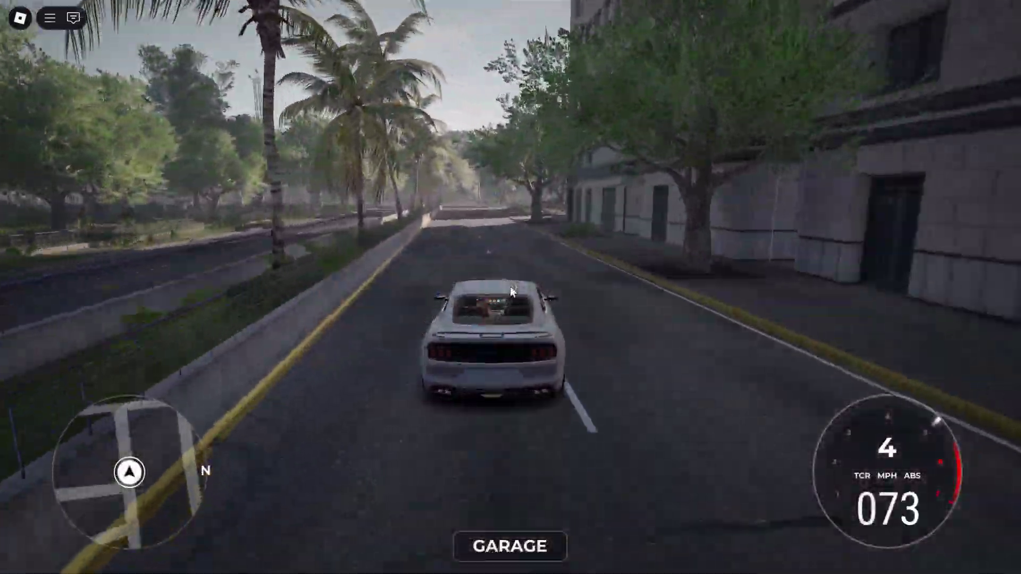
{"action": "key", "text": "a"}
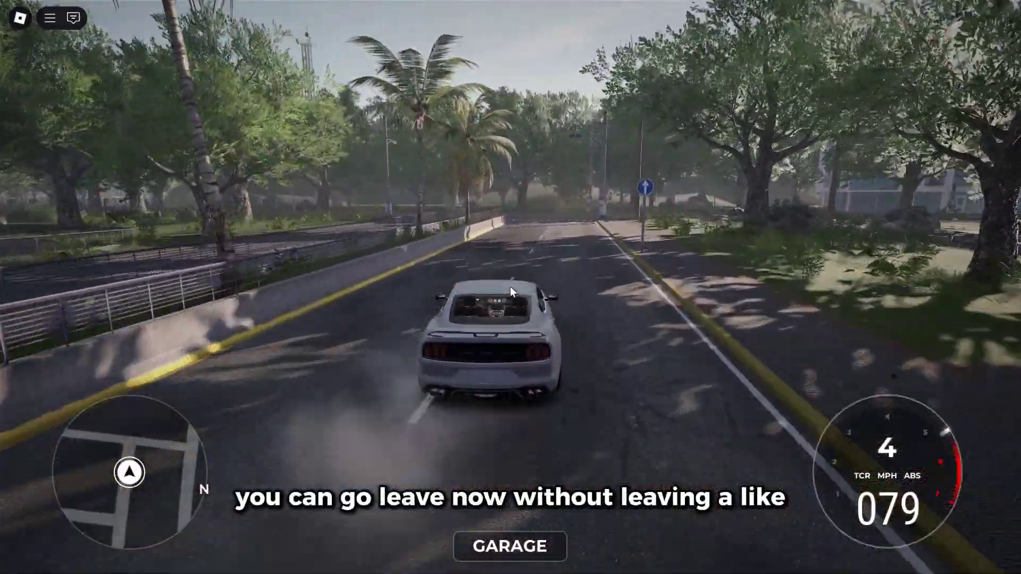
{"action": "key", "text": "s"}
{"action": "key", "text": "a"}
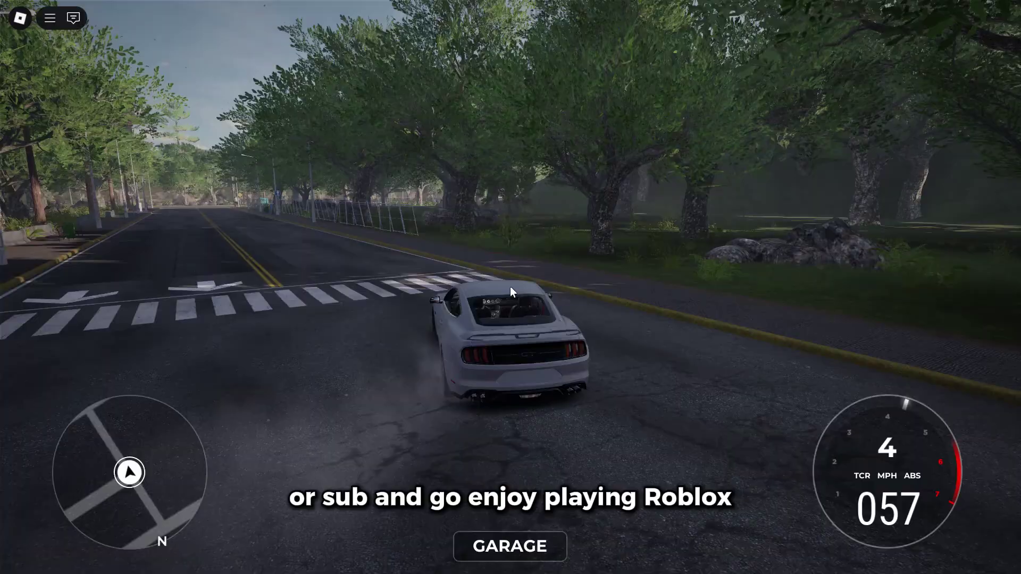
{"action": "key", "text": "a"}
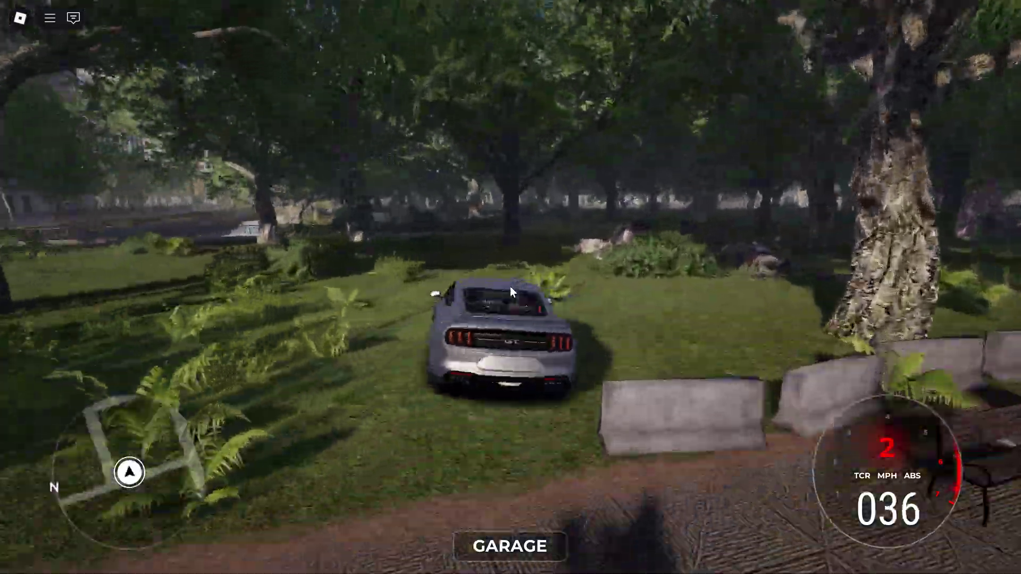
{"action": "key", "text": "a"}
{"action": "key", "text": "d"}
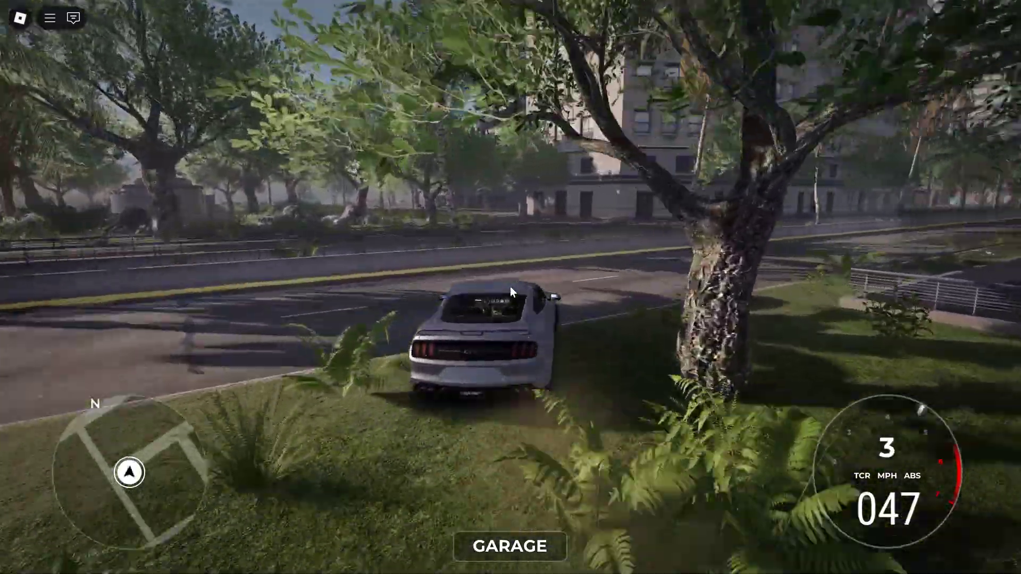
{"action": "key", "text": "w"}
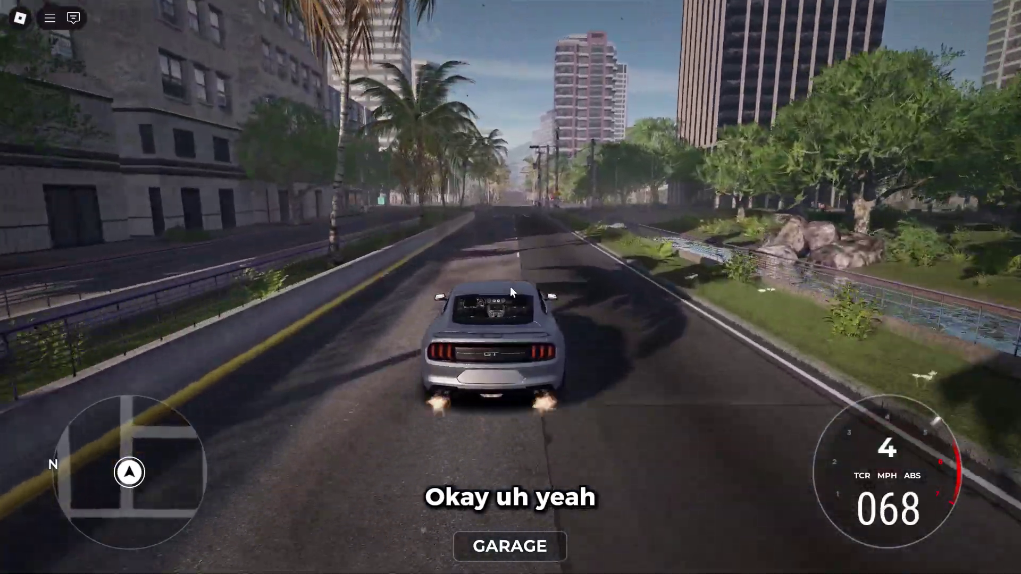
{"action": "key", "text": "w"}
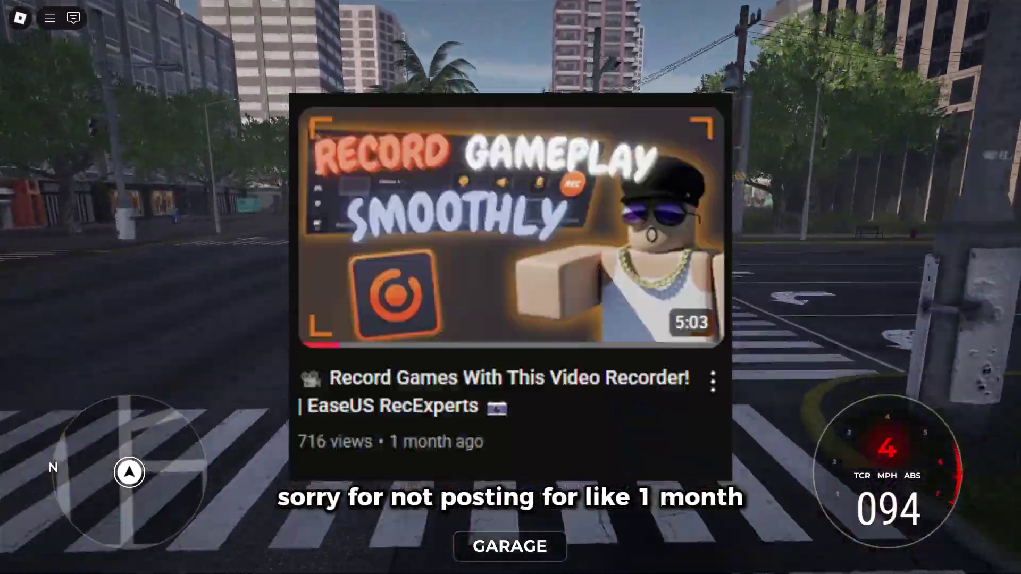
{"action": "key", "text": "w"}
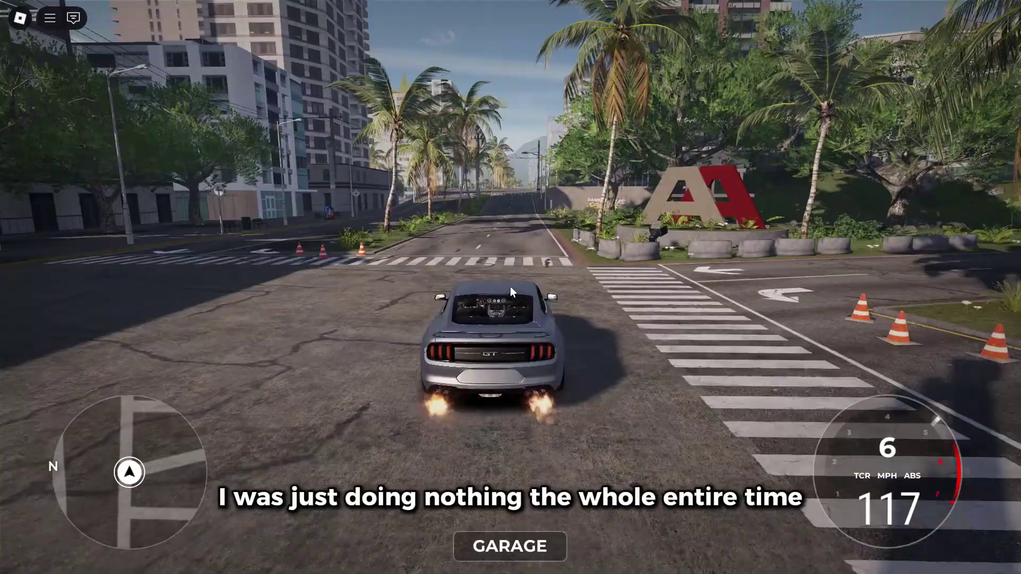
{"action": "key", "text": "a"}
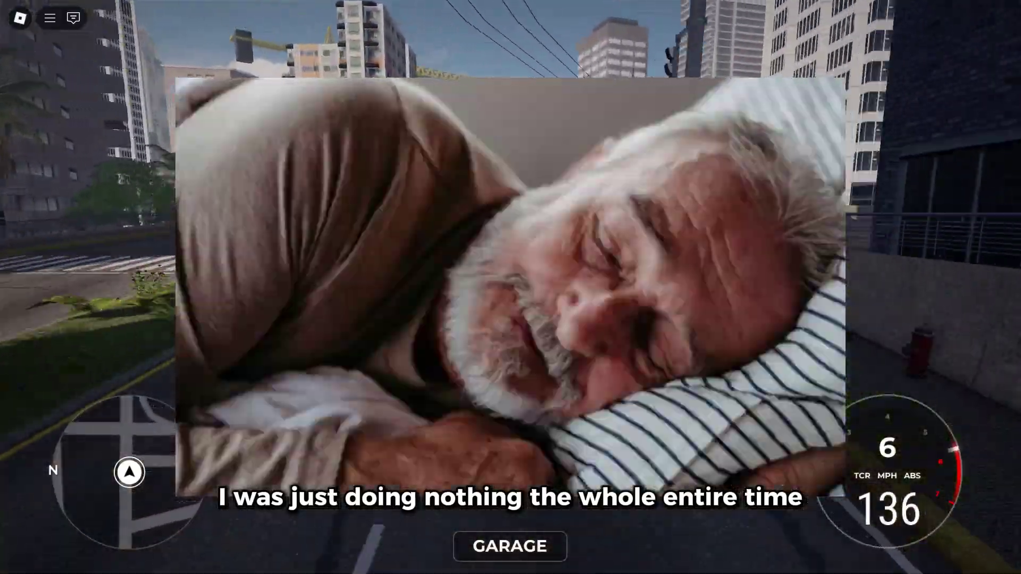
{"action": "key", "text": "w"}
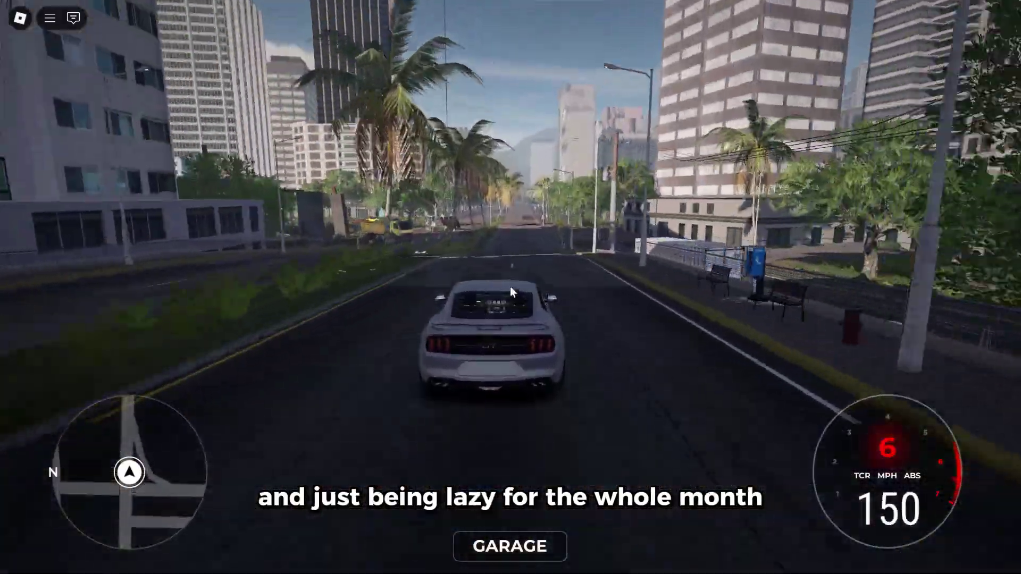
{"action": "key", "text": "w"}
{"action": "key", "text": "w"}
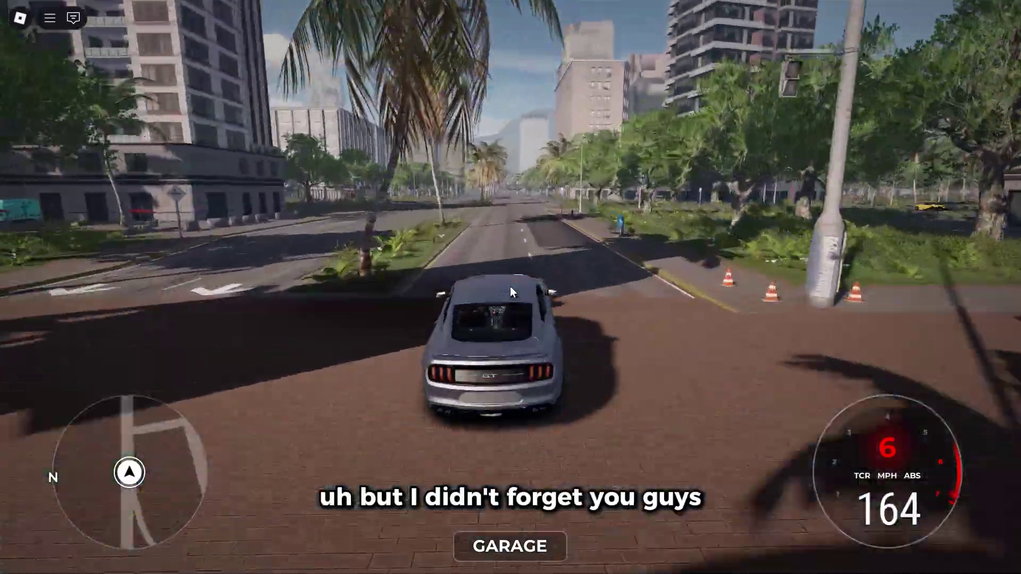
{"action": "key", "text": "w"}
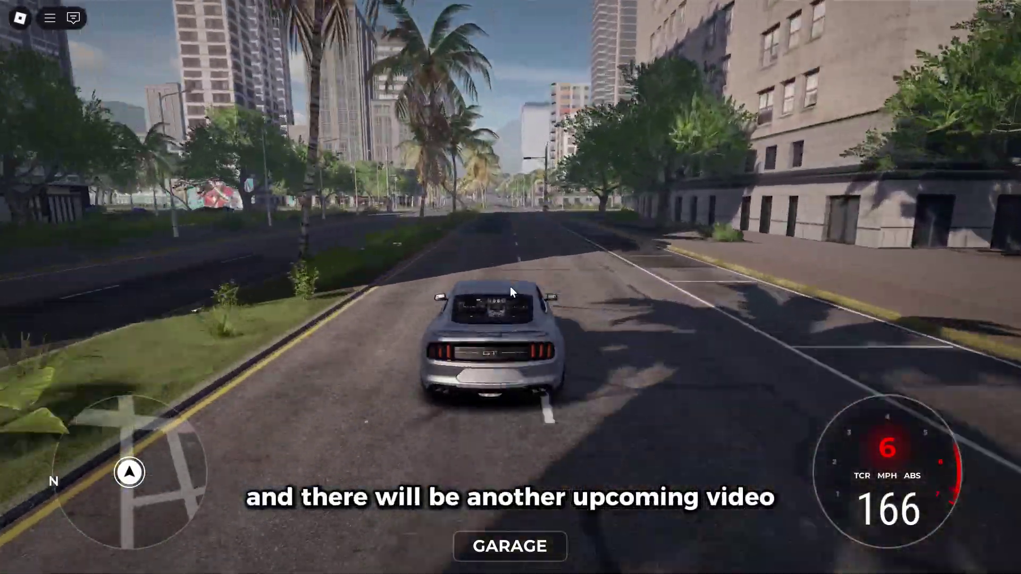
{"action": "key", "text": "w"}
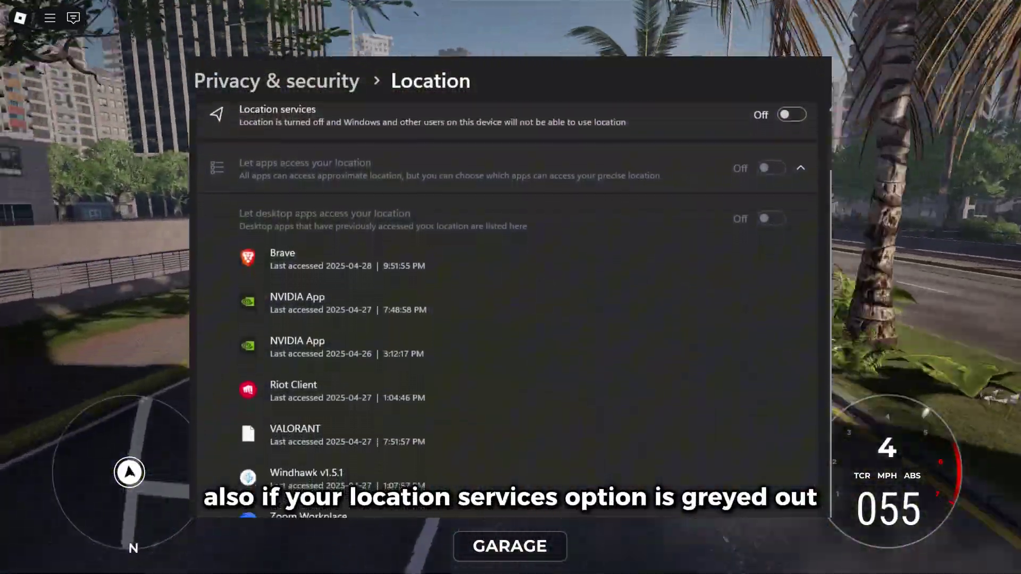
{"action": "key", "text": "w"}
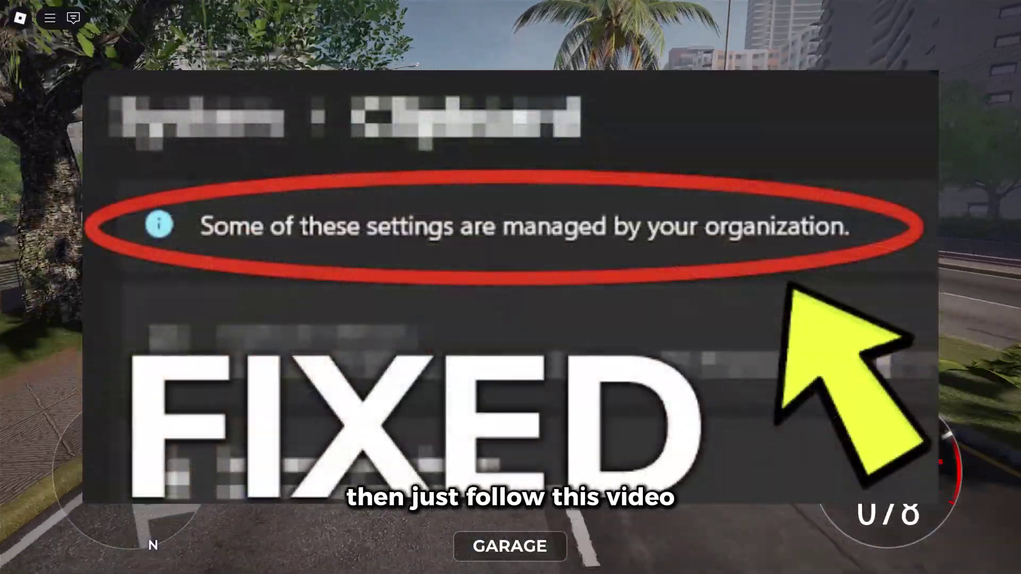
{"action": "key", "text": "w"}
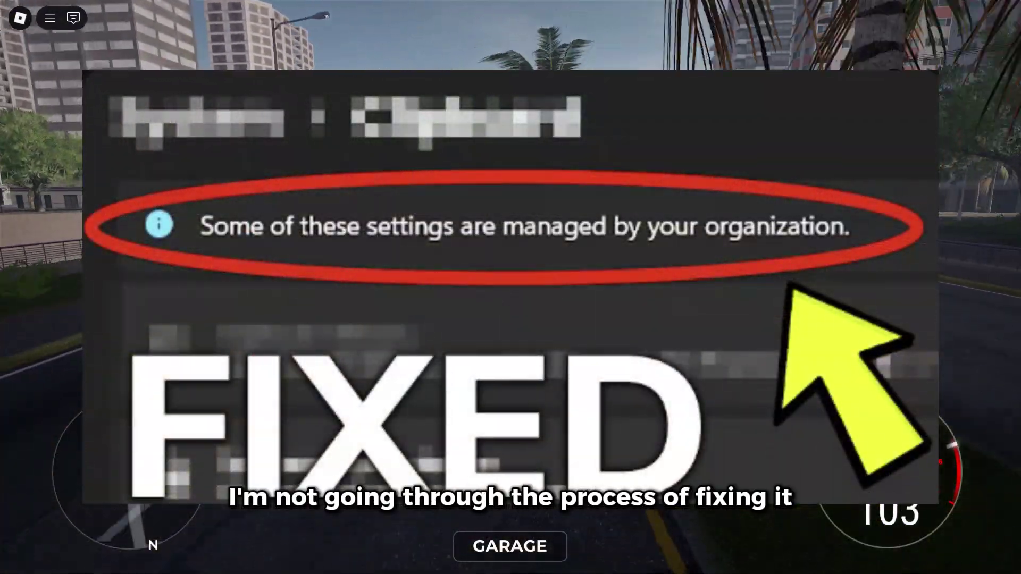
{"action": "key", "text": "d"}
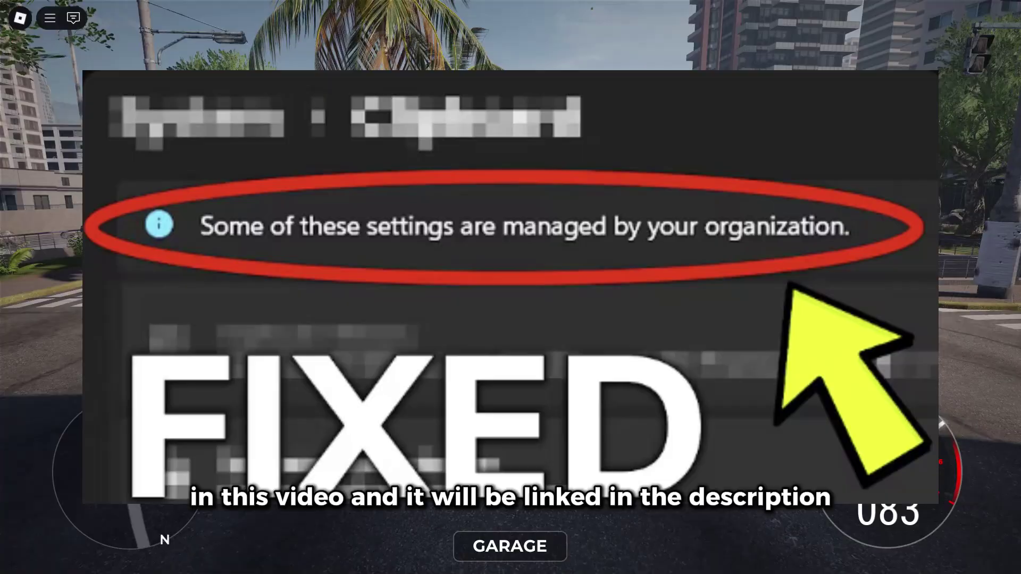
{"action": "key", "text": "w"}
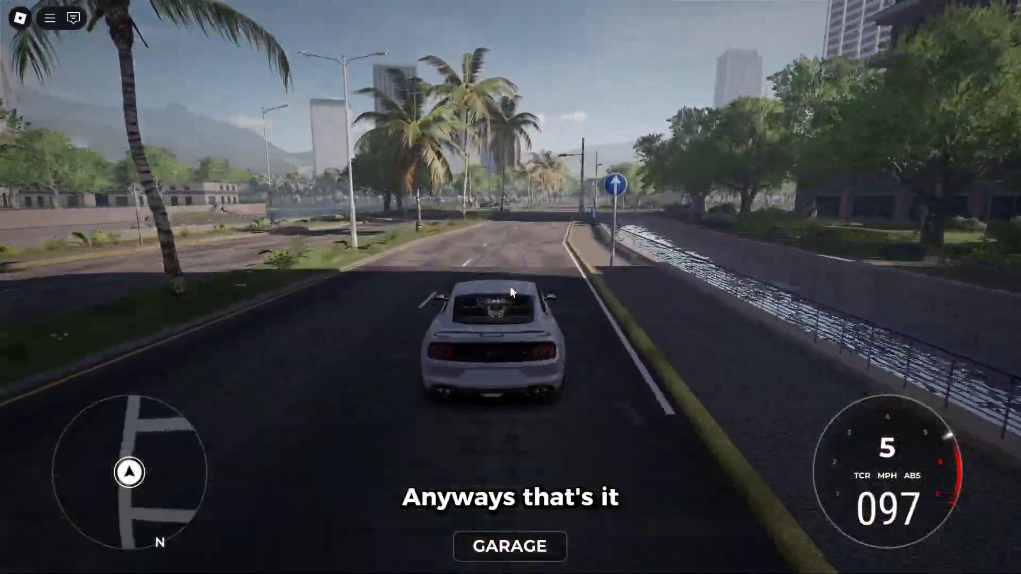
{"action": "key", "text": "w"}
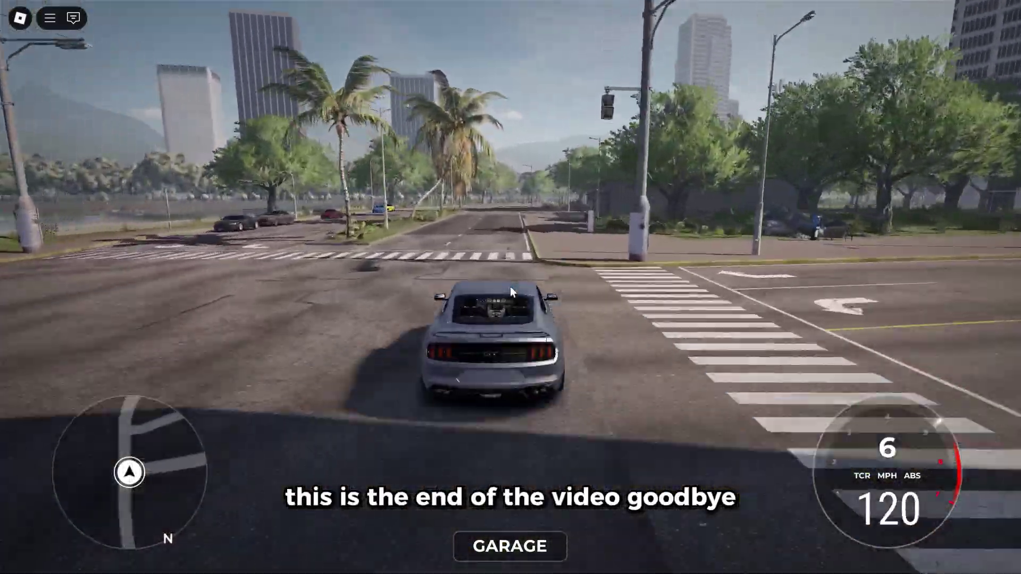